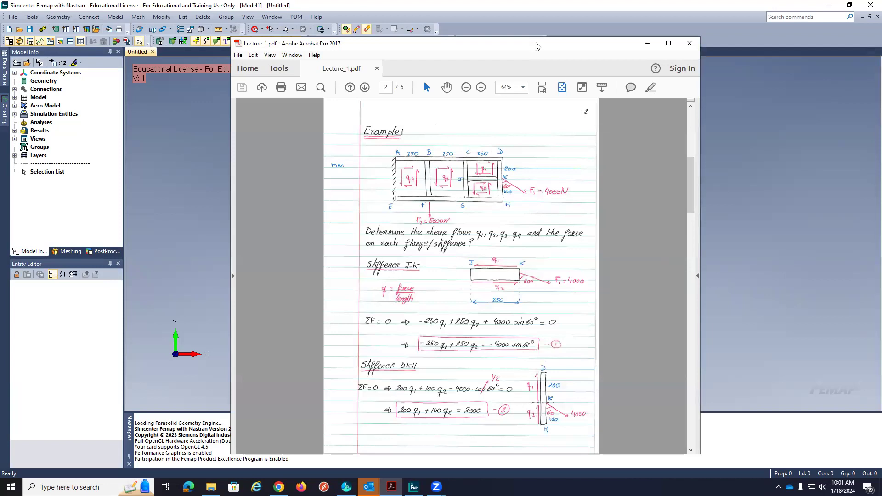
Set the lecture PDF aside and create four points along Y = 0 at X = 0, 250, 500 and 750.
{"action": "left_click", "coordinate": [648, 43]}
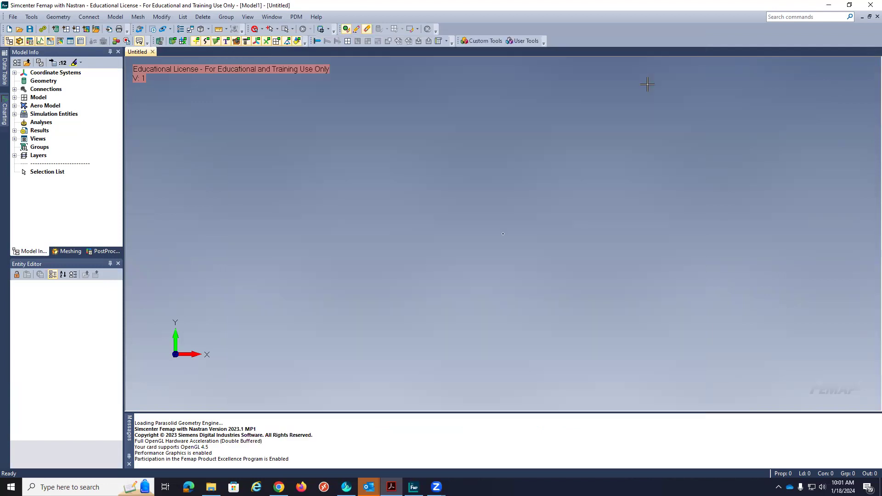
{"action": "left_click", "coordinate": [59, 17]}
{"action": "left_click", "coordinate": [64, 28]}
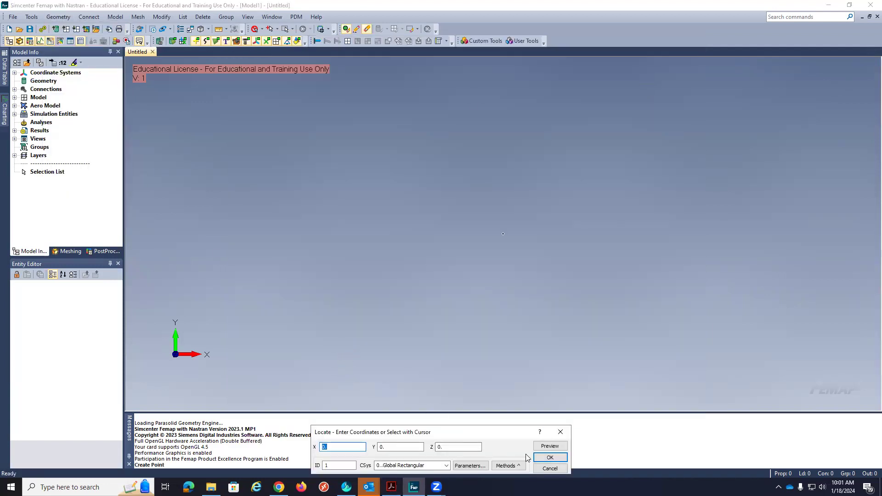
{"action": "left_click", "coordinate": [550, 458]}
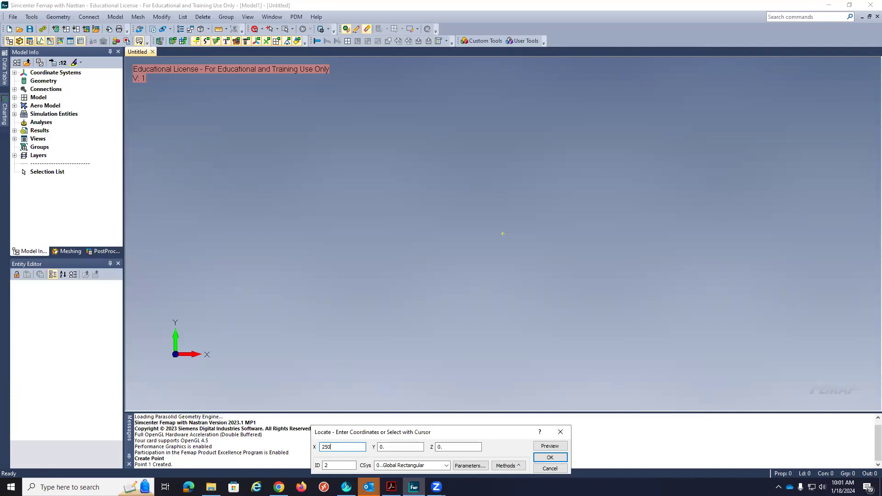
{"action": "left_click", "coordinate": [550, 458]}
{"action": "type", "text": "500"}
{"action": "left_click", "coordinate": [550, 458]}
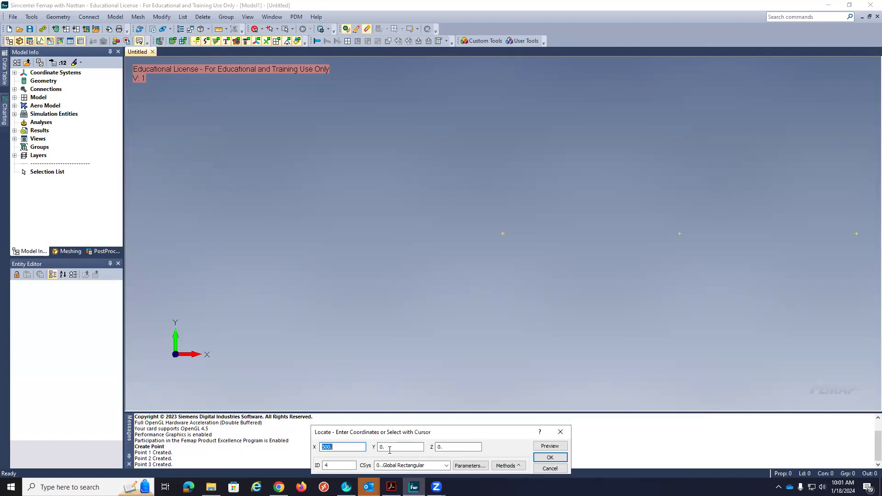
{"action": "type", "text": "750"}
{"action": "left_click", "coordinate": [550, 458]}
Create four points along Y = 300 at X = 750, 500, 250 and 0.
{"action": "key", "text": "Tab"}
{"action": "type", "text": "300"}
{"action": "left_click", "coordinate": [550, 458]}
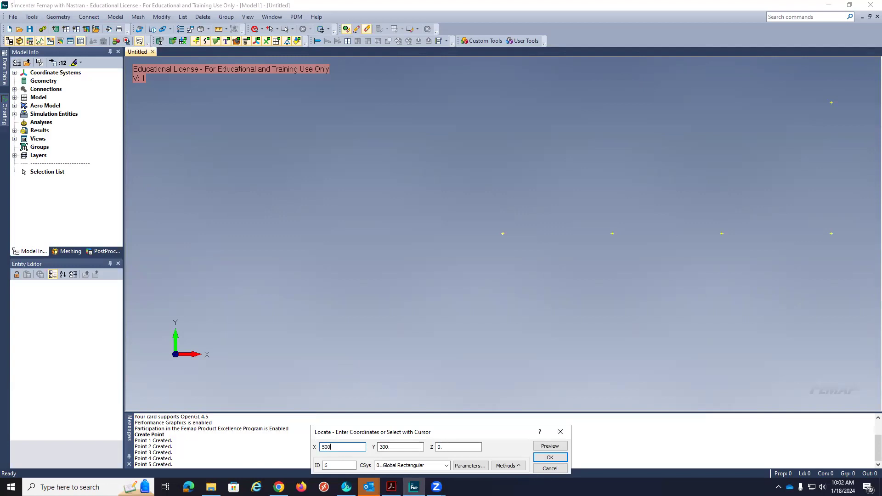
{"action": "left_click", "coordinate": [550, 458]}
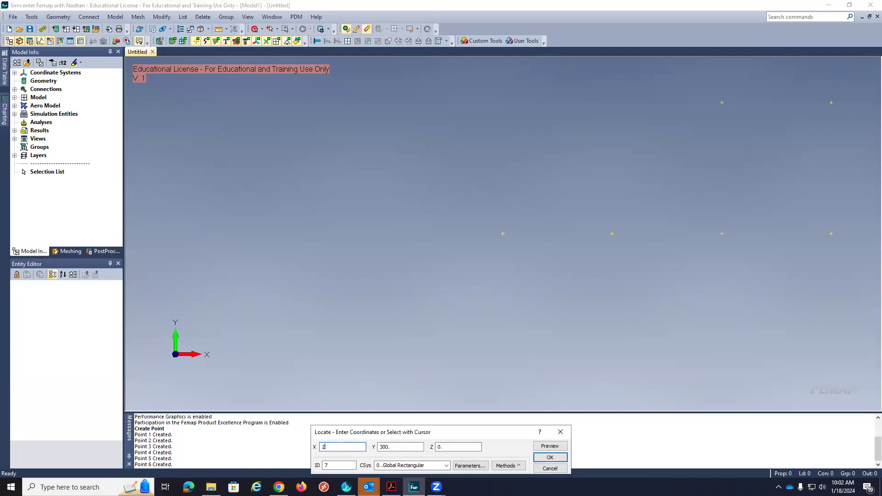
{"action": "left_click", "coordinate": [554, 457]}
{"action": "type", "text": "0"}
{"action": "left_click", "coordinate": [550, 457]}
Create two intermediate points at Y = 100, at X = 500 and X = 750, and fit all points in view.
{"action": "double_click", "coordinate": [374, 449]}
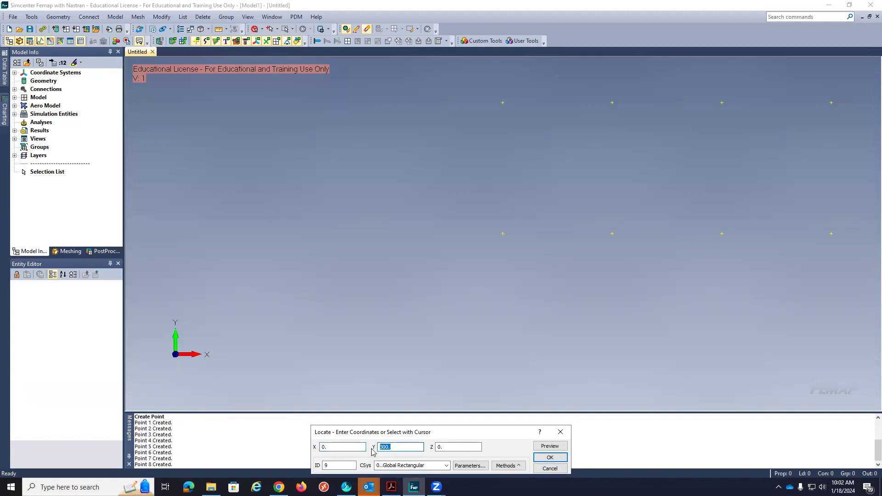
{"action": "type", "text": "1"}
{"action": "double_click", "coordinate": [341, 451]}
{"action": "left_click", "coordinate": [550, 458]}
{"action": "type", "text": "75"}
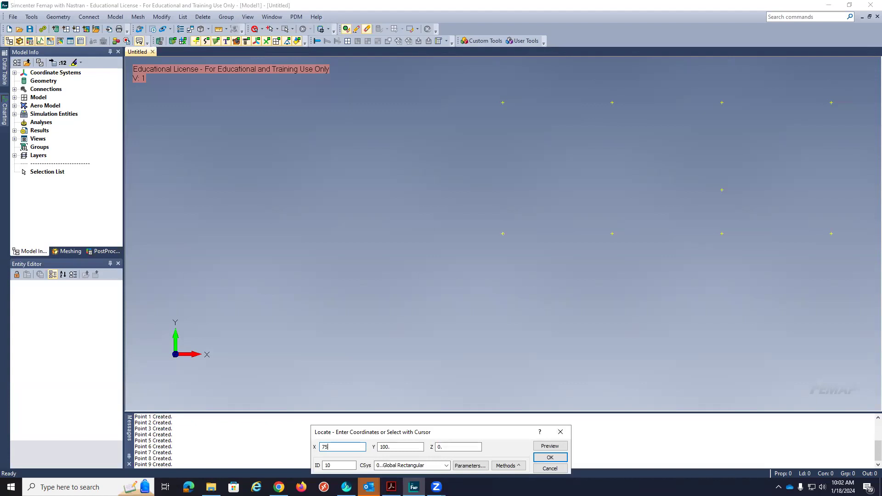
{"action": "left_click", "coordinate": [550, 458]}
{"action": "key", "text": "ctrl+a"}
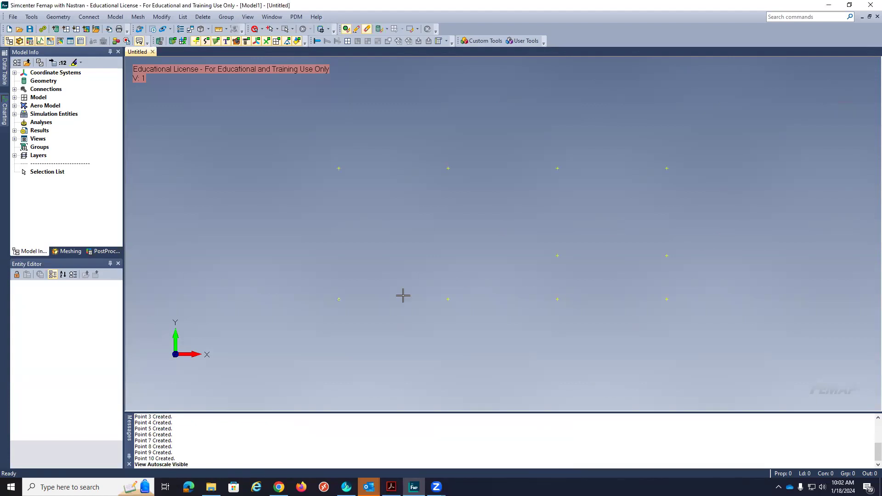
Create a corner surface for the first bay, using the On Point method with the four points between X = 0 and X = 250.
{"action": "left_click", "coordinate": [54, 17]}
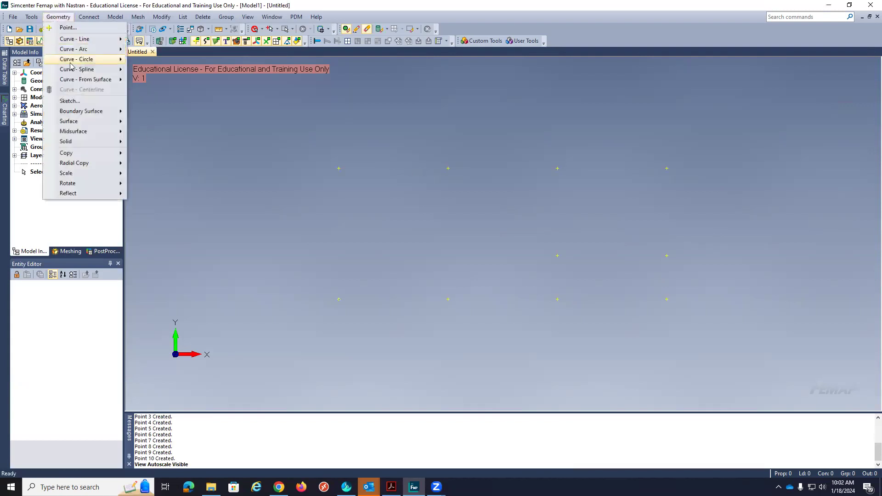
{"action": "mouse_move", "coordinate": [74, 123]}
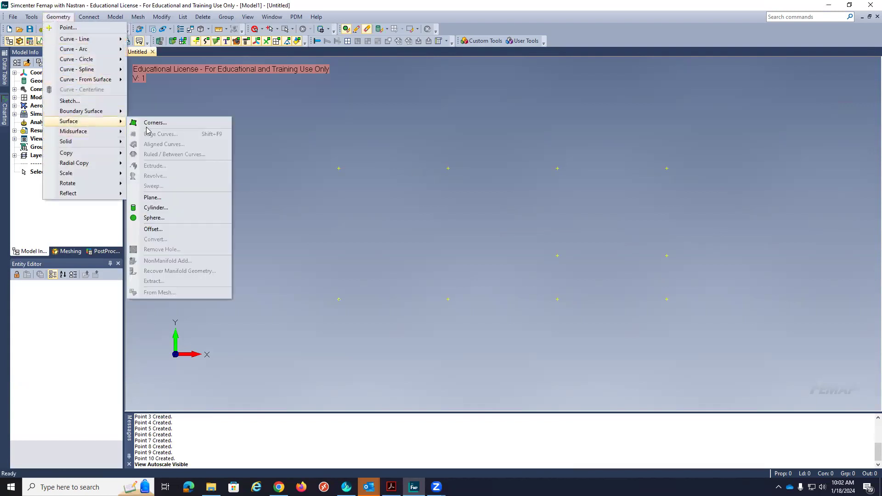
{"action": "left_click", "coordinate": [154, 120]}
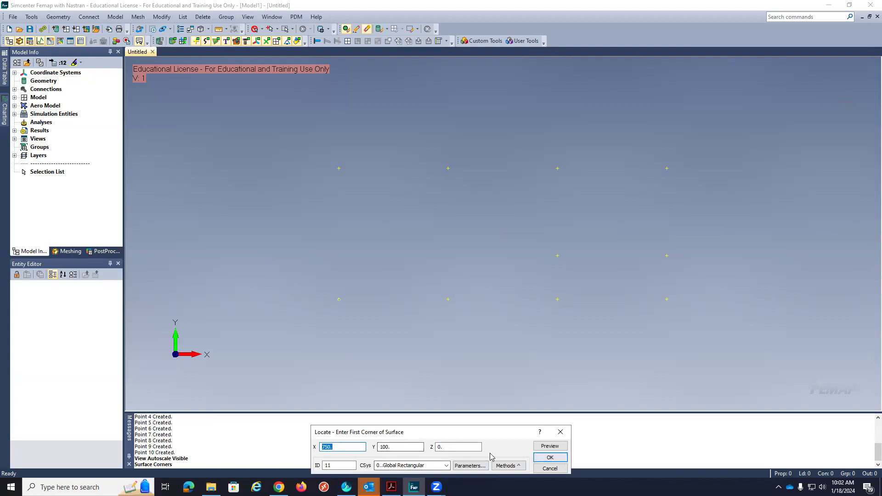
{"action": "left_click", "coordinate": [507, 466]}
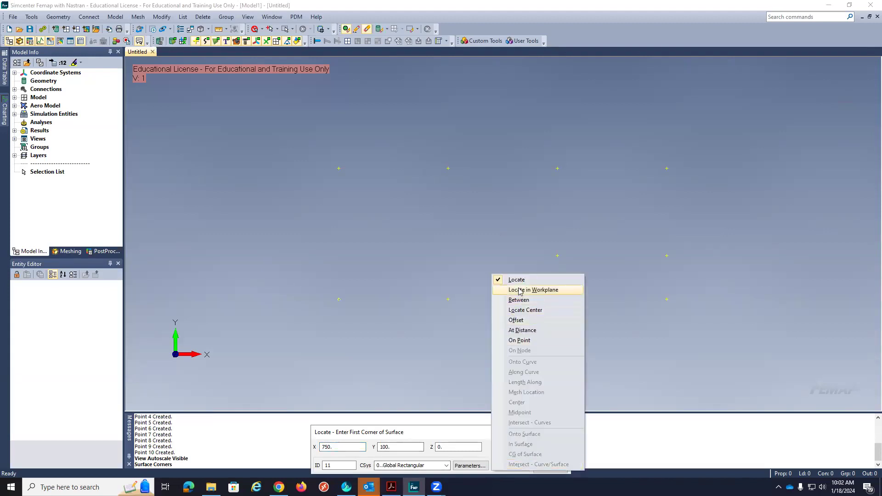
{"action": "left_click", "coordinate": [519, 341]}
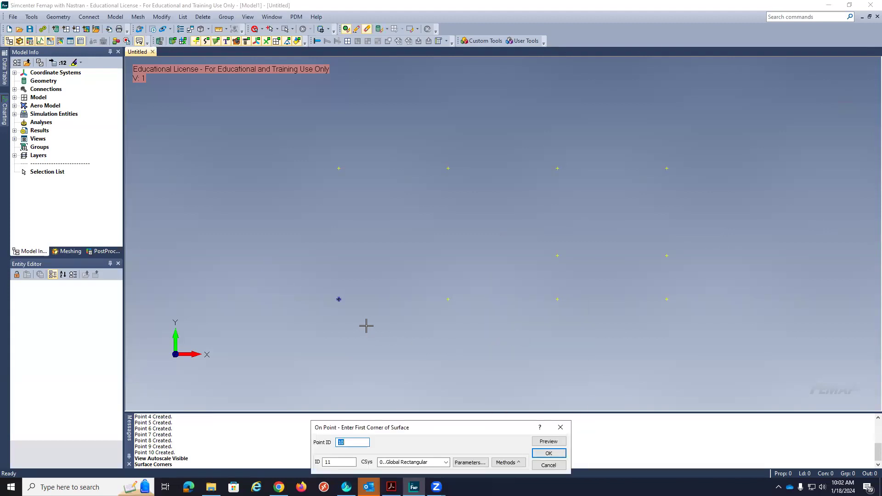
{"action": "left_click", "coordinate": [352, 319]}
{"action": "left_click", "coordinate": [473, 307]}
{"action": "left_click", "coordinate": [449, 182]}
{"action": "left_click", "coordinate": [311, 186]}
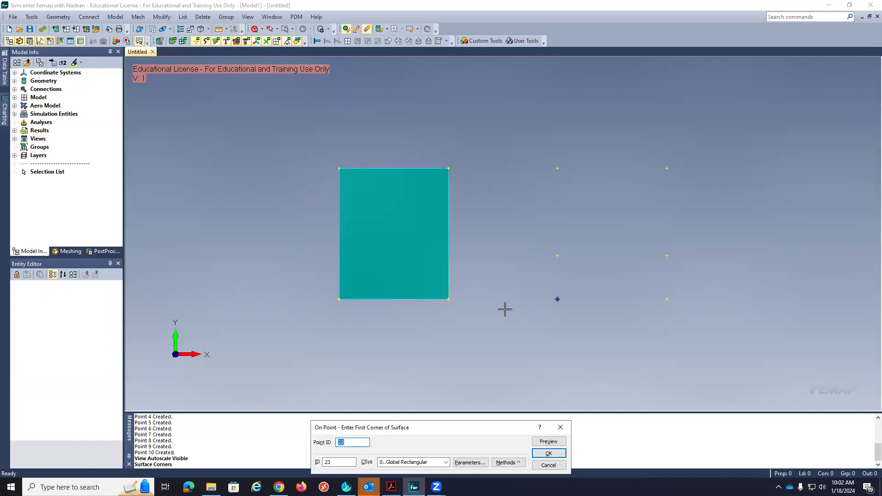
Create the middle bay's corner surface from the four points between X = 250 and X = 500.
{"action": "left_click", "coordinate": [483, 311]}
{"action": "left_click", "coordinate": [544, 302]}
{"action": "left_click", "coordinate": [552, 164]}
{"action": "left_click", "coordinate": [469, 165]}
Create two corner surfaces in the bay from X = 500 to 750, one below and one above the Y = 100 points.
{"action": "left_click", "coordinate": [565, 299]}
{"action": "left_click", "coordinate": [654, 300]}
{"action": "left_click", "coordinate": [656, 256]}
{"action": "left_click", "coordinate": [567, 254]}
{"action": "left_click", "coordinate": [646, 255]}
{"action": "left_click", "coordinate": [659, 181]}
{"action": "left_click", "coordinate": [611, 182]}
{"action": "left_click", "coordinate": [600, 208]}
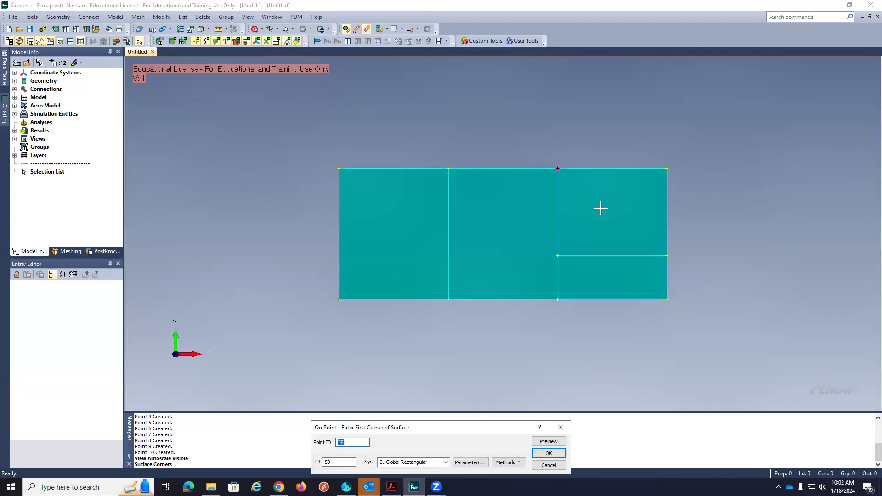
{"action": "left_click", "coordinate": [551, 455]}
{"action": "left_click", "coordinate": [550, 466]}
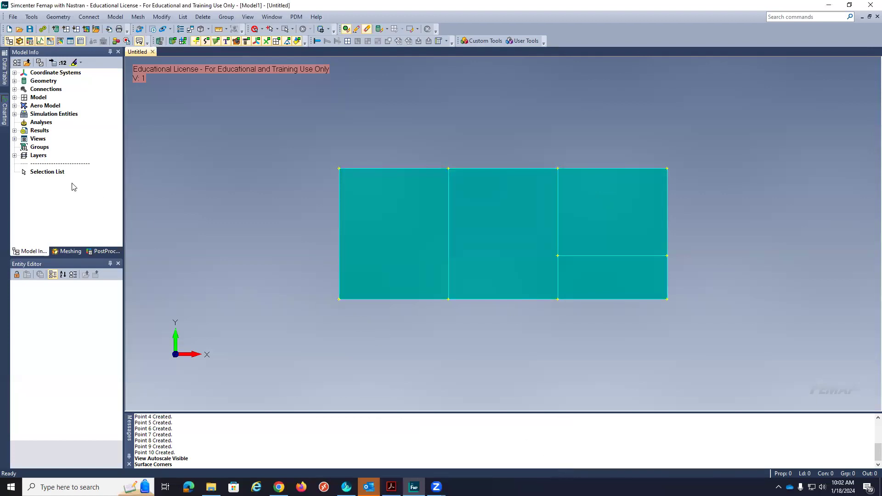
Define an isotropic material with a Young's modulus of 75e9 and a Poisson's ratio of 0.3.
{"action": "left_click", "coordinate": [14, 97]}
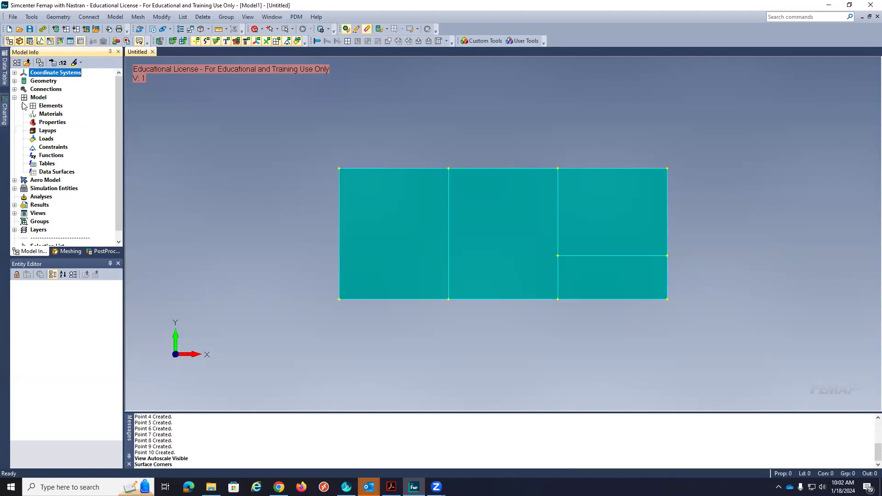
{"action": "left_click", "coordinate": [48, 114]}
{"action": "right_click", "coordinate": [48, 114]}
{"action": "left_click", "coordinate": [68, 121]}
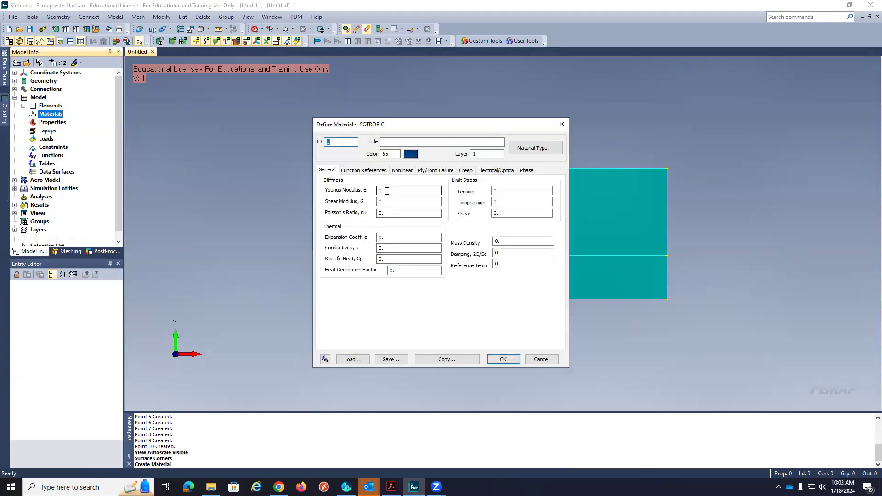
{"action": "left_click", "coordinate": [381, 190]}
{"action": "left_click", "coordinate": [385, 212]}
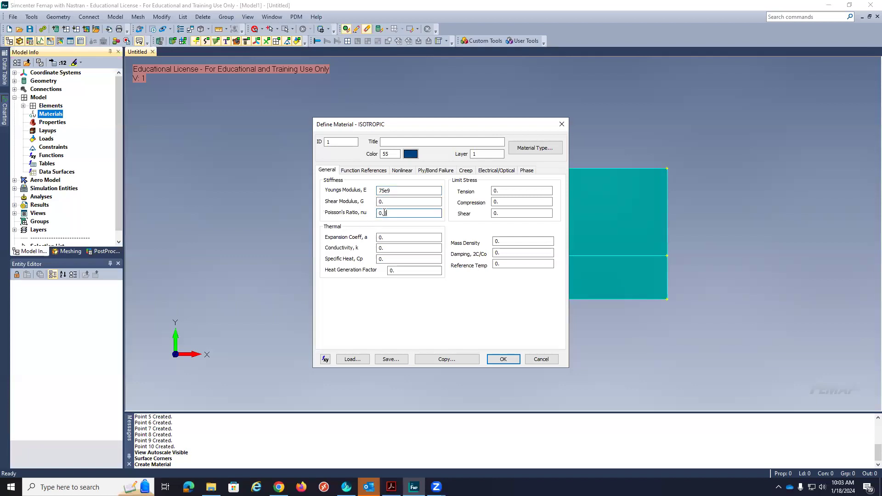
{"action": "left_click", "coordinate": [508, 359]}
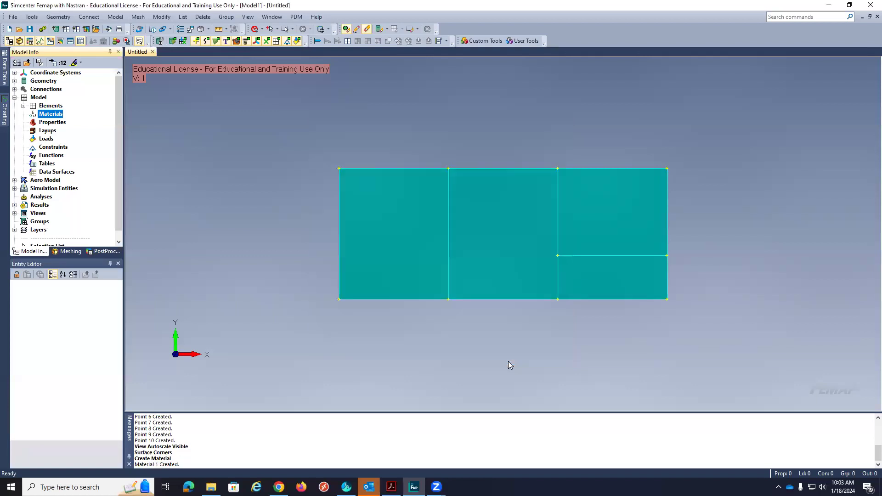
{"action": "left_click", "coordinate": [507, 362]}
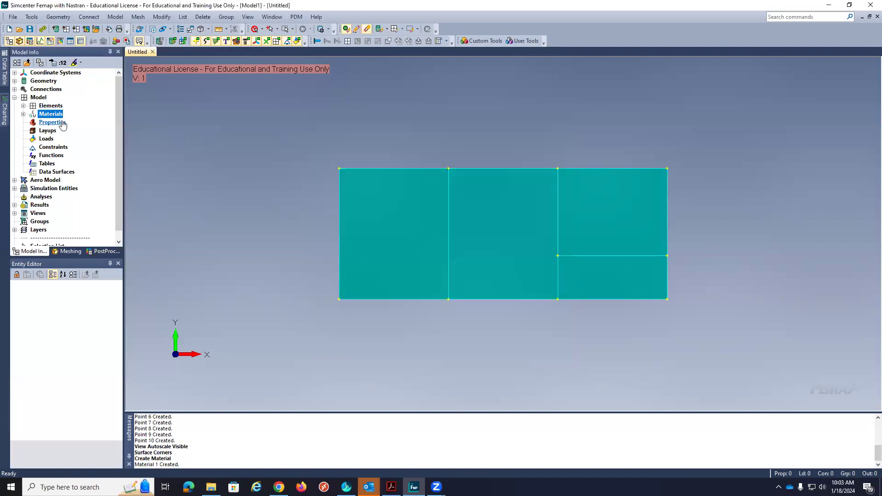
Start a new property using the isotropic material, change its element type to Shear Panel and set the thickness to 1.
{"action": "left_click", "coordinate": [24, 114]}
{"action": "left_click", "coordinate": [56, 122]}
{"action": "right_click", "coordinate": [51, 131]}
{"action": "left_click", "coordinate": [67, 139]}
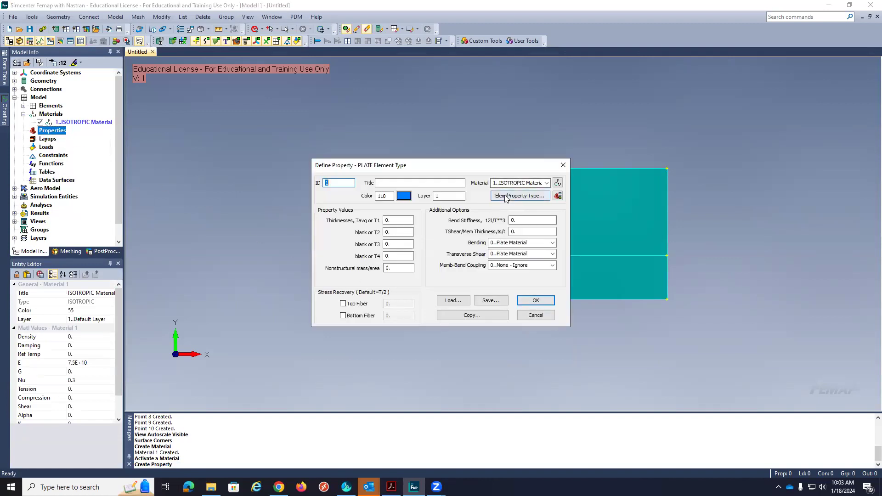
{"action": "left_click", "coordinate": [520, 196]}
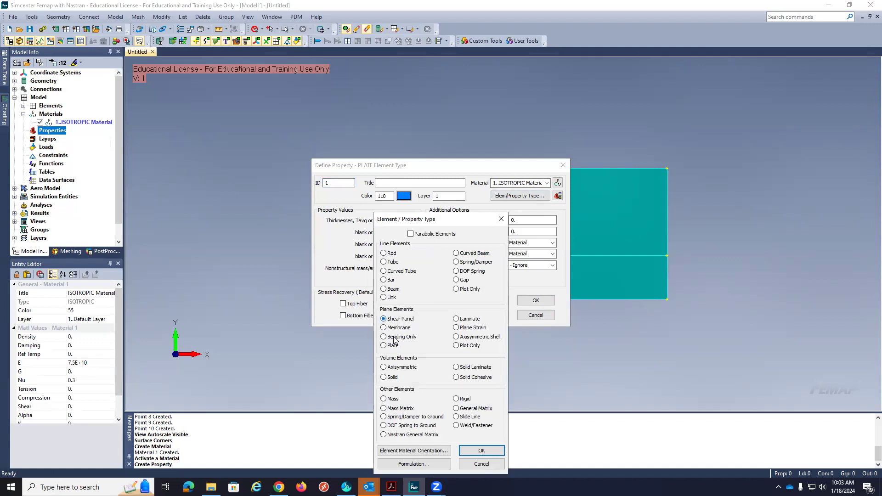
{"action": "left_click", "coordinate": [482, 452]}
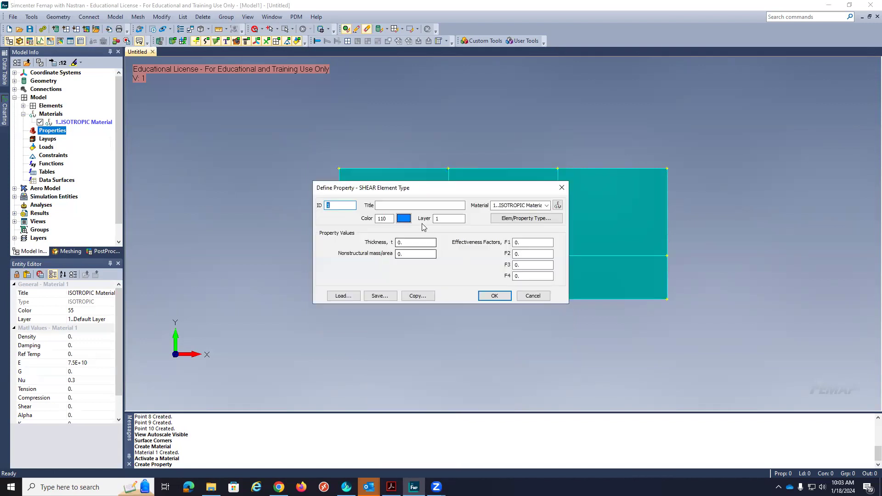
{"action": "double_click", "coordinate": [403, 242]}
{"action": "type", "text": "1"}
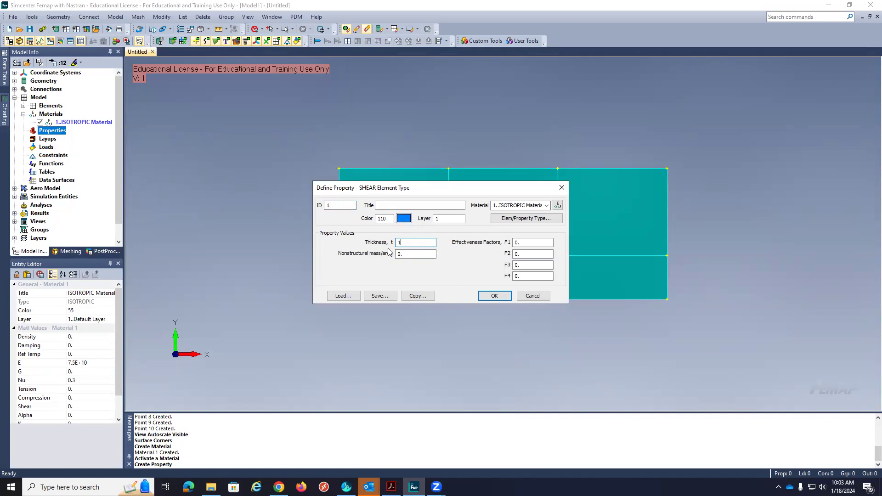
Set the shear property's effectiveness factors F1 to F4 to 0.0001 and save the property.
{"action": "left_click", "coordinate": [523, 243]}
{"action": "left_click_drag", "start_coordinate": [537, 243], "coordinate": [503, 247]}
{"action": "left_click", "coordinate": [525, 254]}
{"action": "type", "text": "0001"}
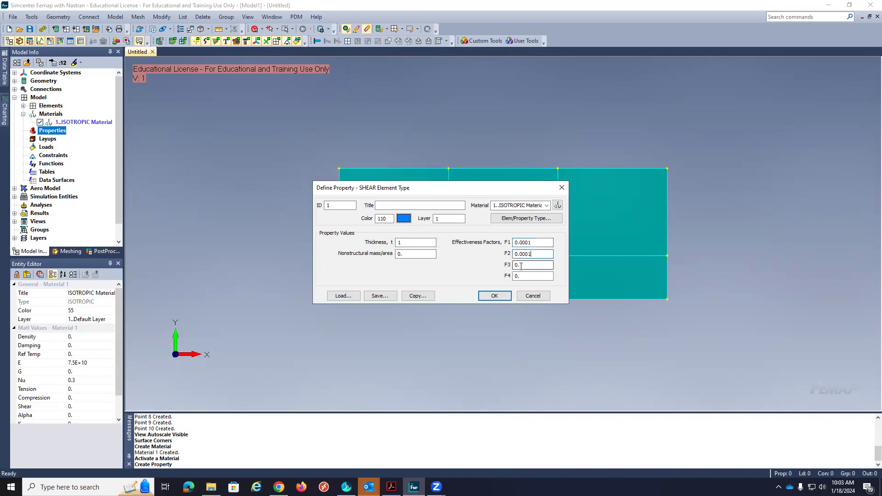
{"action": "left_click", "coordinate": [513, 265]}
{"action": "type", "text": "0001"}
{"action": "left_click", "coordinate": [522, 276]}
{"action": "type", "text": "0001"}
{"action": "left_click", "coordinate": [494, 296]}
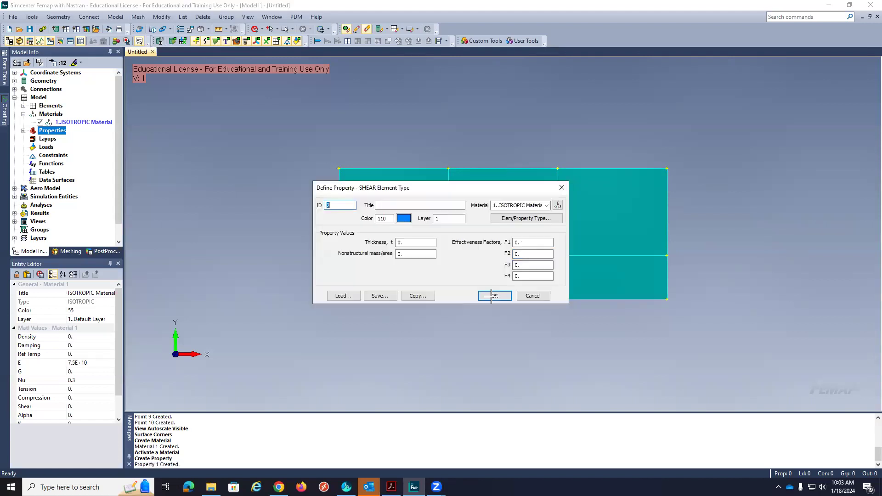
{"action": "left_click", "coordinate": [533, 296]}
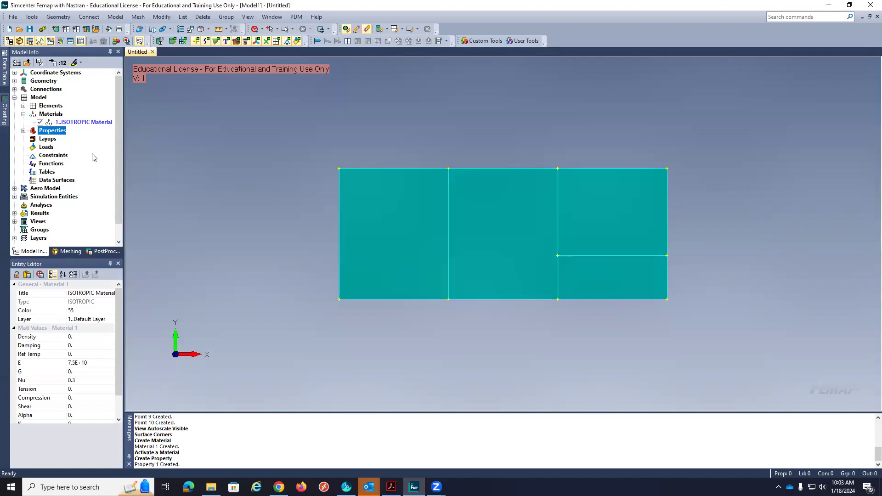
Create a second property of the Rod element type with the isotropic material, entering its cross-sectional area.
{"action": "left_click", "coordinate": [23, 131]}
{"action": "right_click", "coordinate": [62, 136]}
{"action": "left_click", "coordinate": [68, 137]}
{"action": "left_click", "coordinate": [516, 220]}
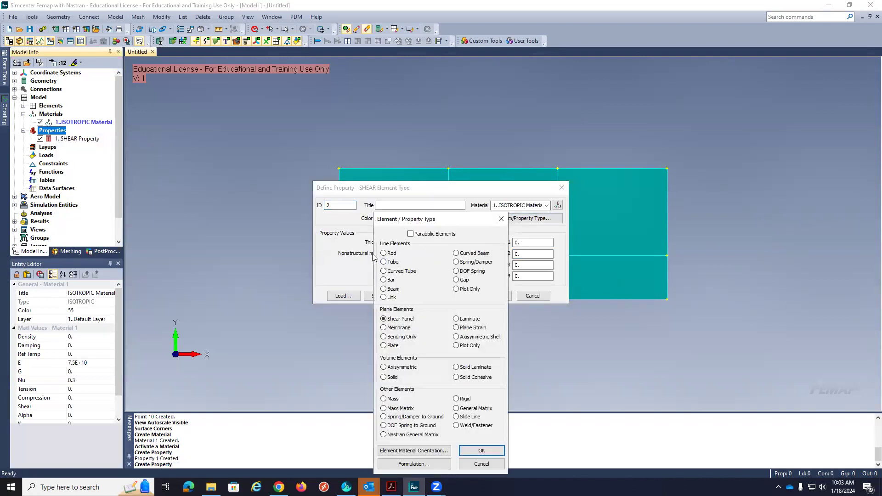
{"action": "left_click", "coordinate": [384, 253]}
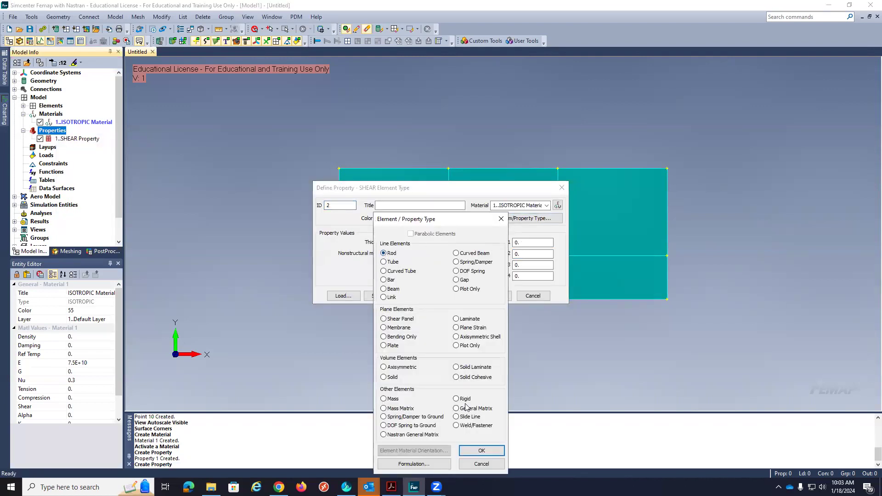
{"action": "left_click", "coordinate": [481, 451]}
{"action": "left_click", "coordinate": [394, 237]}
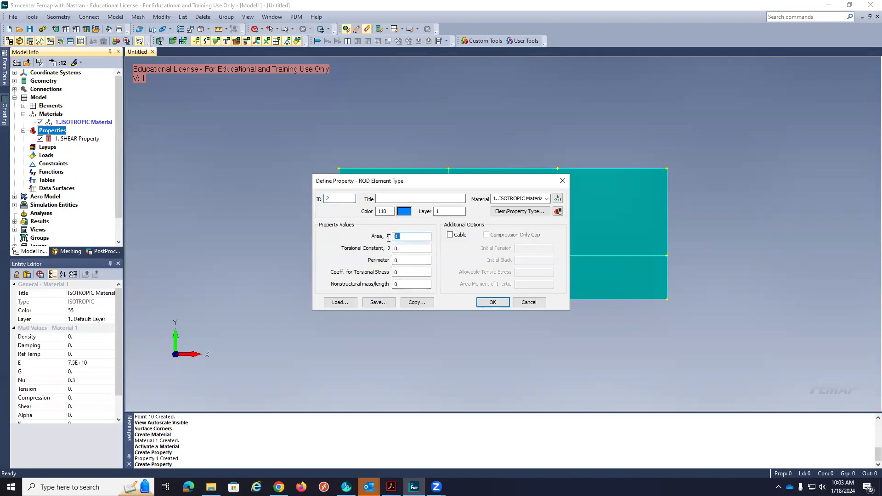
{"action": "left_click", "coordinate": [493, 302]}
{"action": "left_click", "coordinate": [529, 302]}
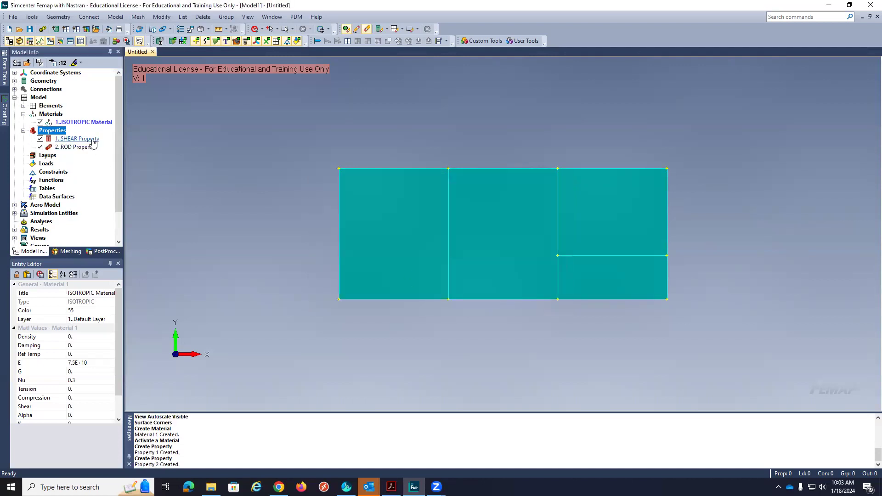
Set the mesh size along all curves of the model by element size, with equal node spacing.
{"action": "left_click", "coordinate": [138, 17]}
{"action": "mouse_move", "coordinate": [156, 38]}
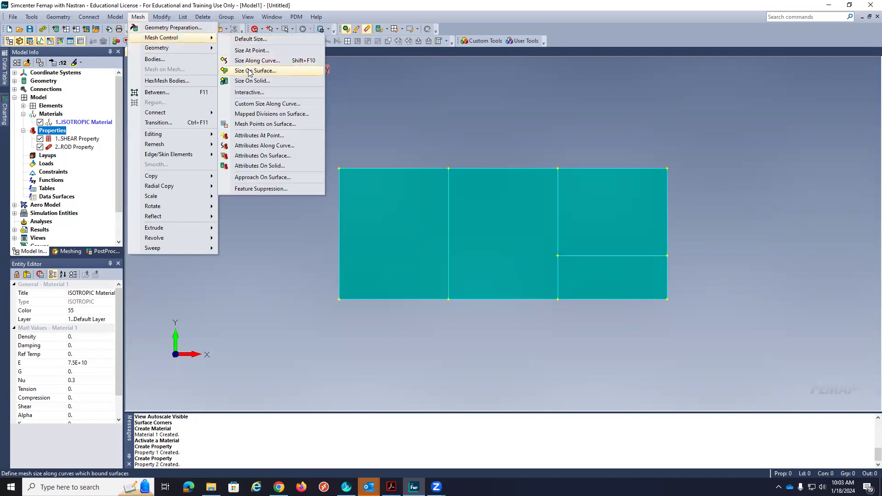
{"action": "left_click", "coordinate": [250, 61]}
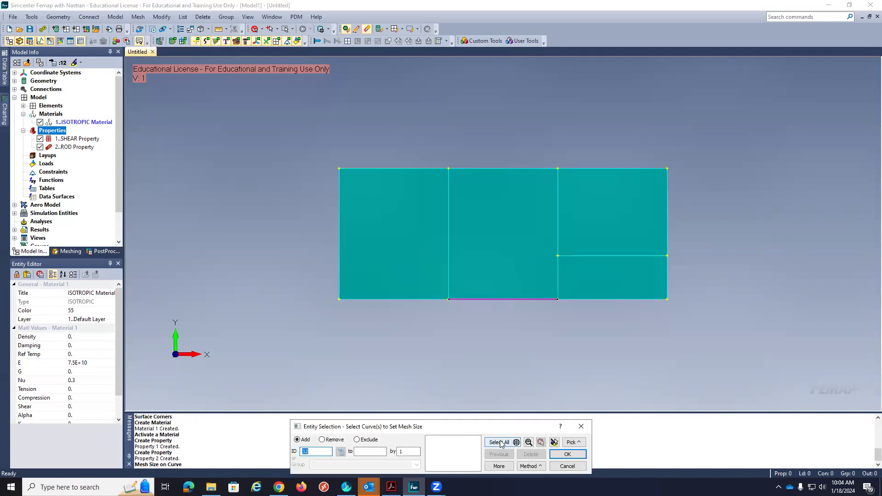
{"action": "left_click", "coordinate": [555, 454]}
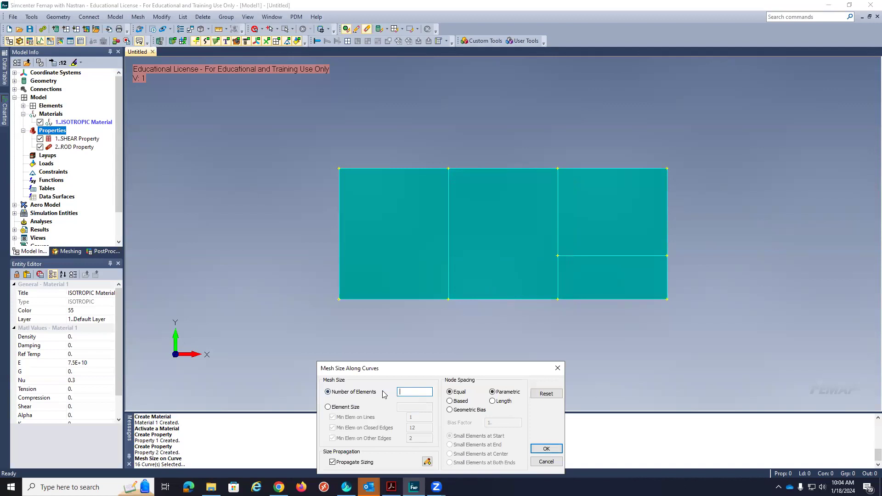
{"action": "left_click", "coordinate": [328, 407]}
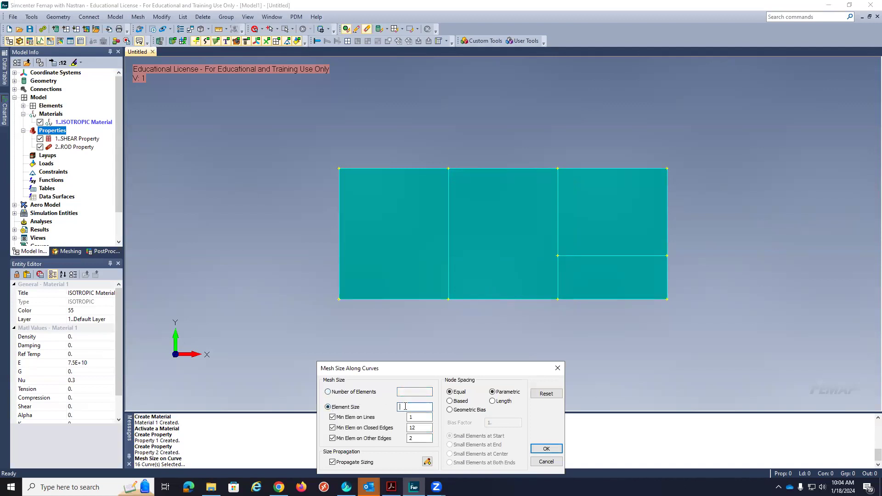
{"action": "left_click", "coordinate": [544, 450]}
{"action": "left_click", "coordinate": [559, 466]}
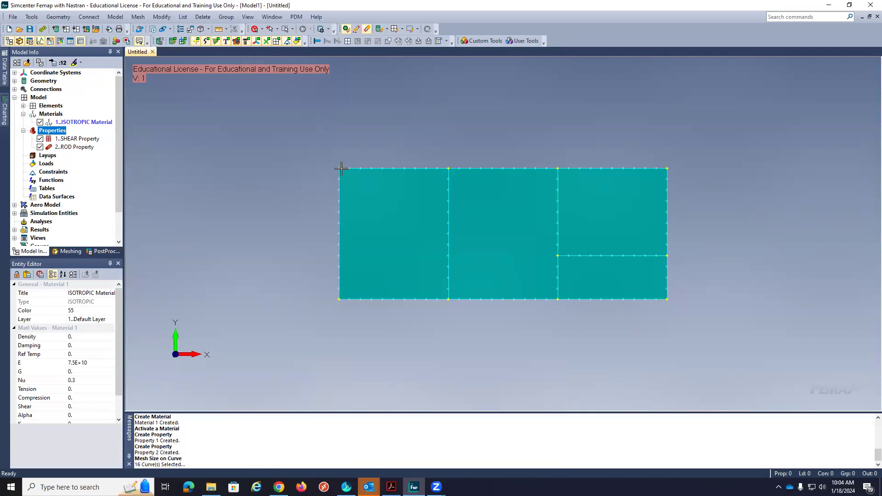
Mesh the four panel surfaces with the shear property.
{"action": "left_click", "coordinate": [136, 20]}
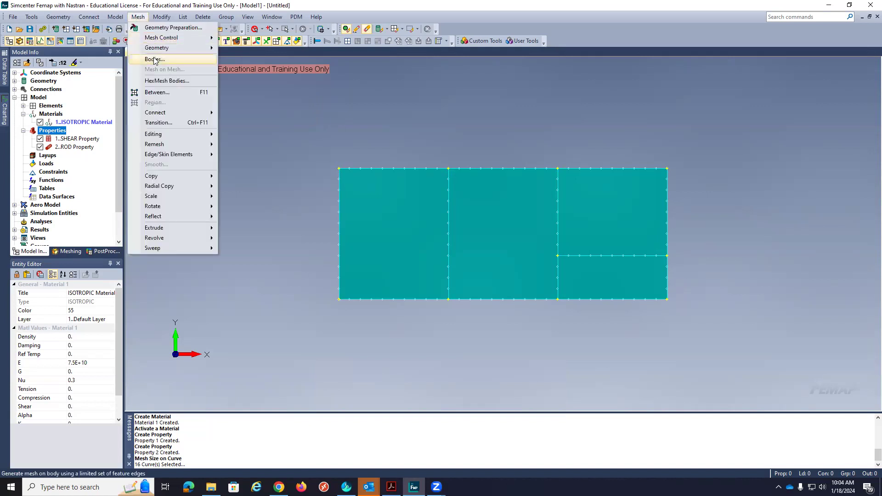
{"action": "mouse_move", "coordinate": [158, 50]}
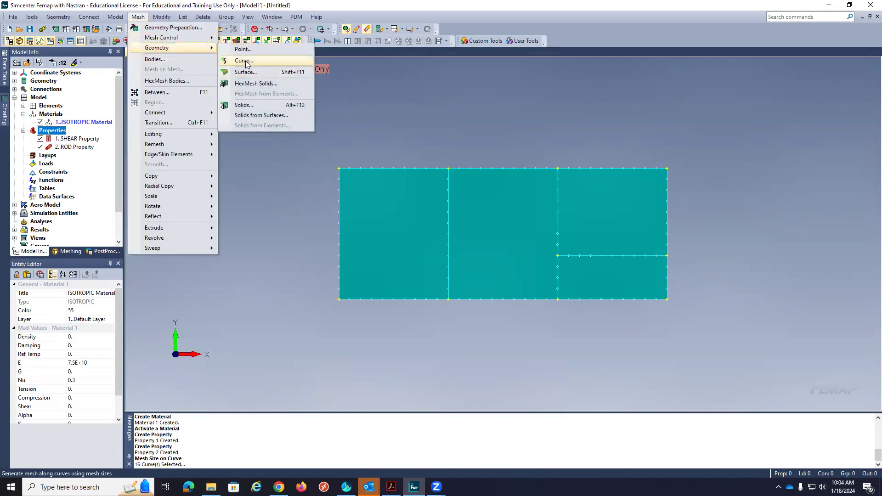
{"action": "left_click", "coordinate": [248, 73]}
{"action": "left_click", "coordinate": [402, 215]}
{"action": "left_click", "coordinate": [483, 216]}
{"action": "left_click", "coordinate": [593, 215]}
{"action": "left_click", "coordinate": [595, 273]}
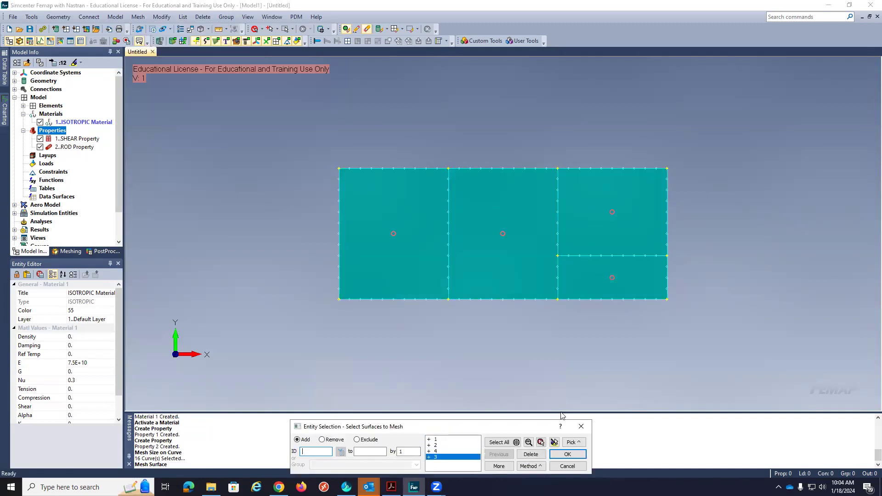
{"action": "left_click", "coordinate": [568, 454]}
{"action": "left_click", "coordinate": [505, 464]}
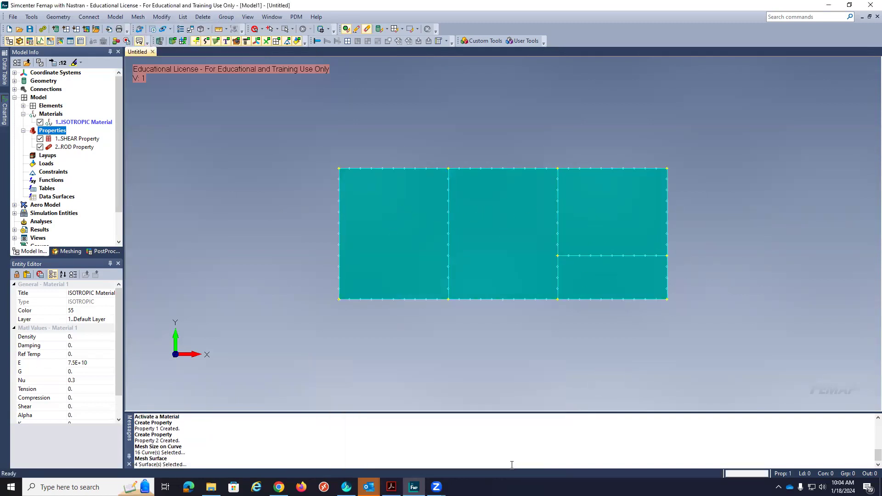
Mesh all curves with rod elements using the rod property, merging the nodes.
{"action": "left_click", "coordinate": [138, 21]}
{"action": "mouse_move", "coordinate": [183, 50]}
{"action": "left_click", "coordinate": [236, 62]}
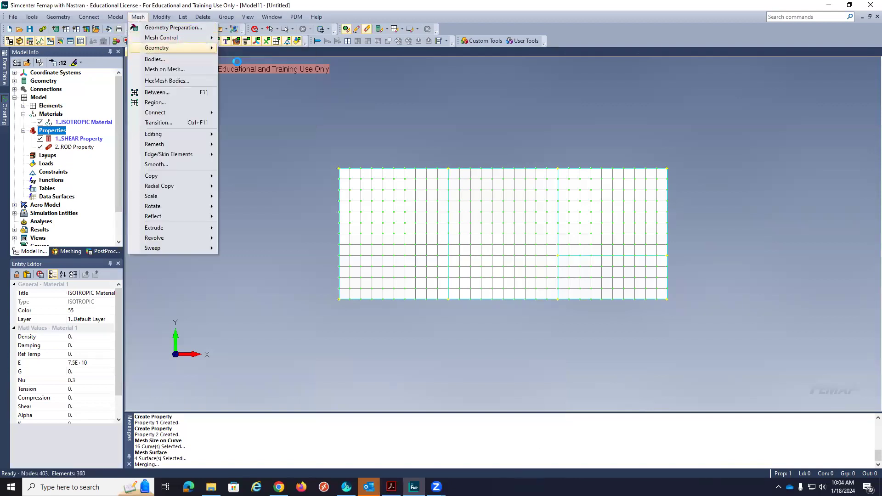
{"action": "left_click", "coordinate": [499, 443]}
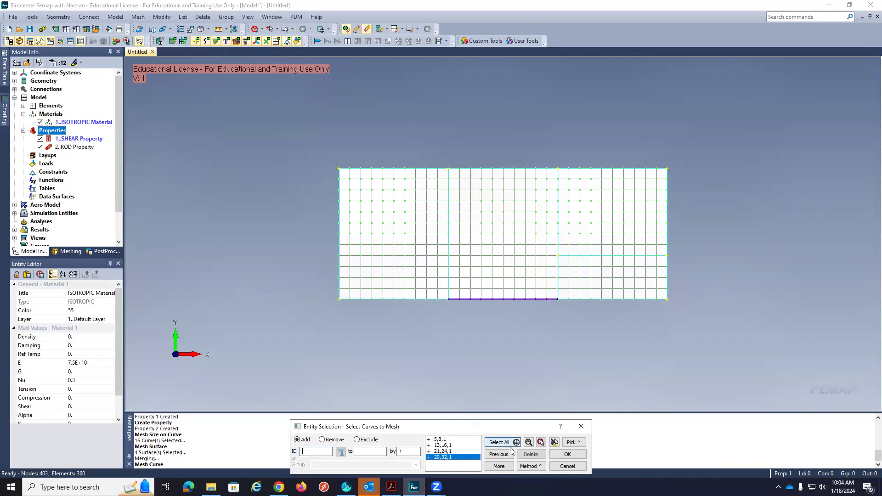
{"action": "left_click", "coordinate": [557, 455]}
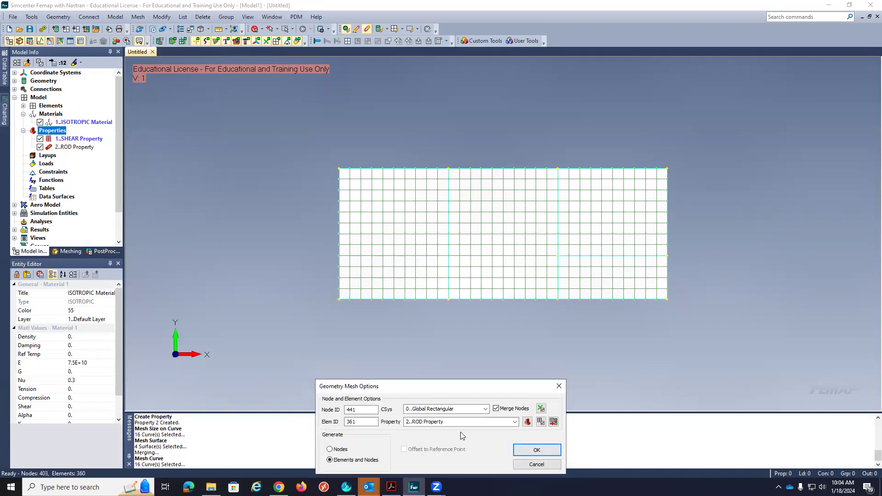
{"action": "left_click", "coordinate": [530, 451]}
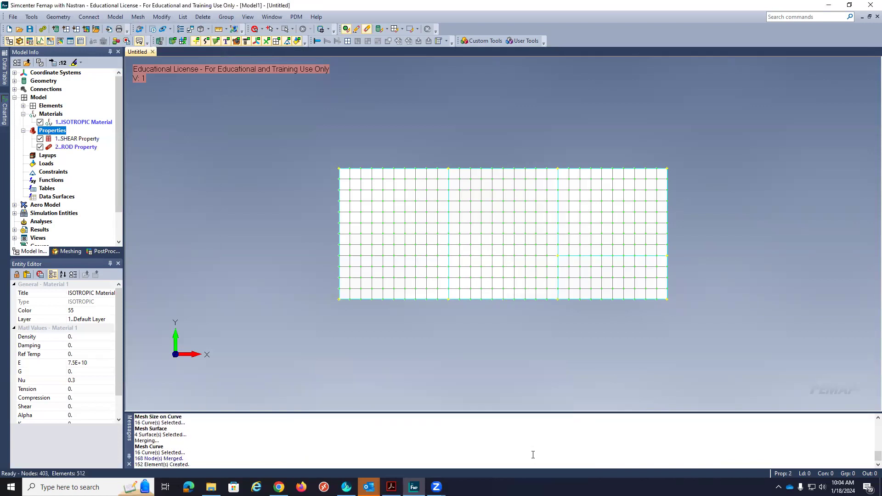
Check all nodes of the model for coincidence, previewing and running the merge with the proposed tolerance.
{"action": "left_click", "coordinate": [32, 17]}
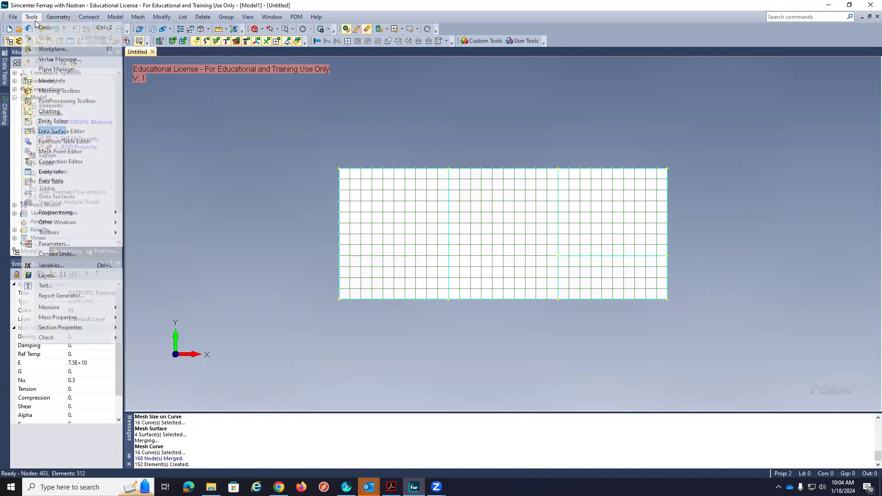
{"action": "mouse_move", "coordinate": [58, 338]}
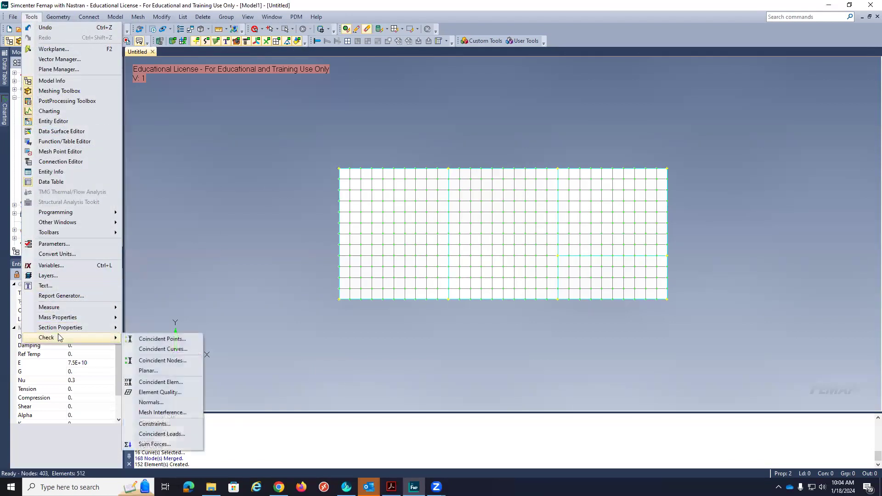
{"action": "left_click", "coordinate": [153, 361]}
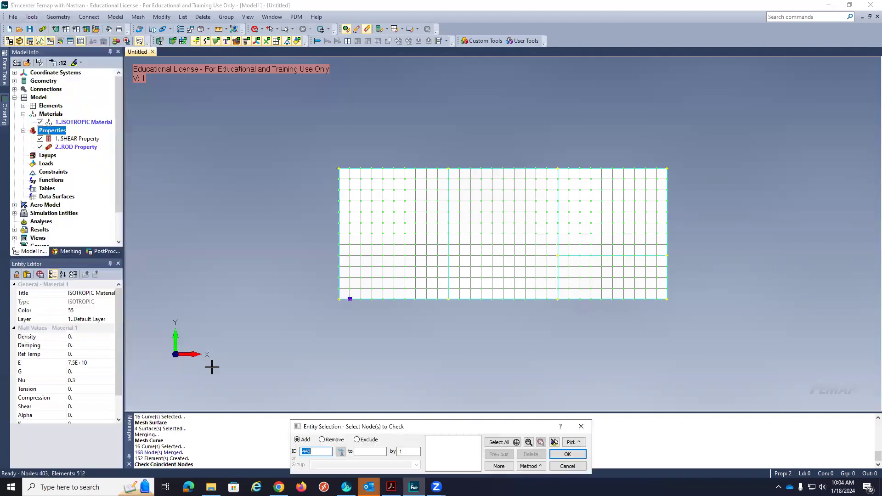
{"action": "left_click", "coordinate": [499, 442]}
{"action": "left_click", "coordinate": [568, 454]}
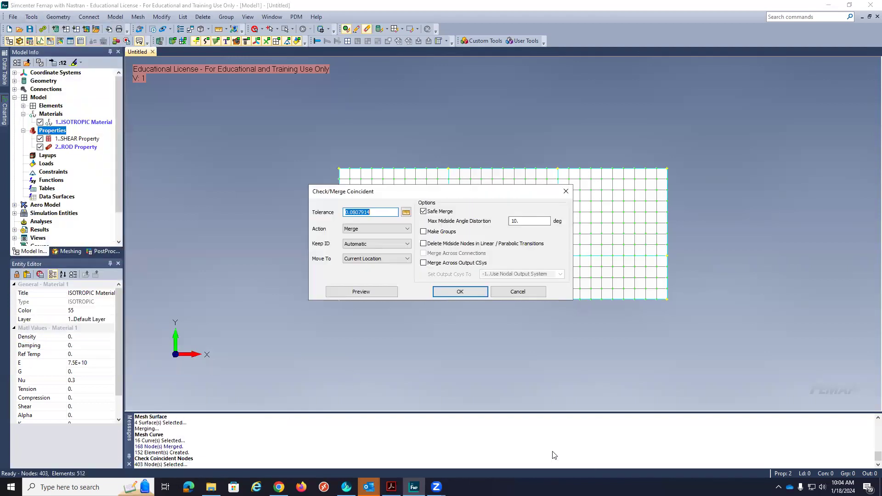
{"action": "left_click", "coordinate": [361, 290]}
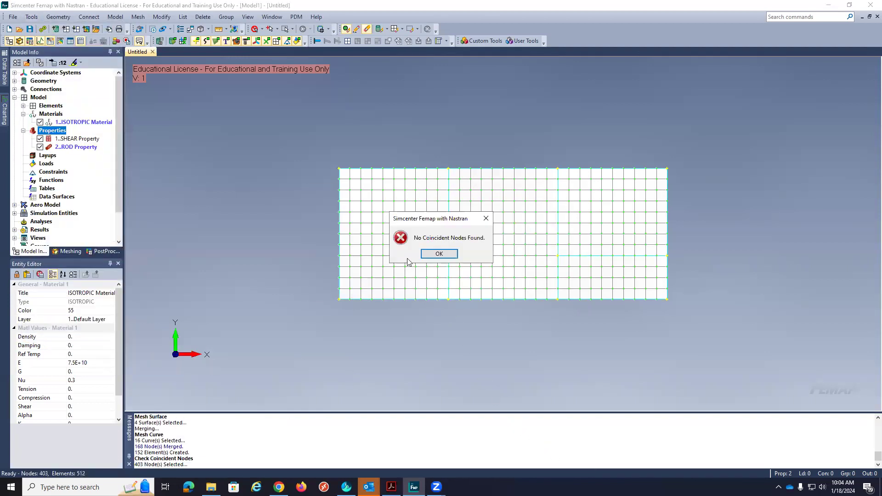
{"action": "left_click", "coordinate": [439, 253]}
{"action": "left_click", "coordinate": [460, 291]}
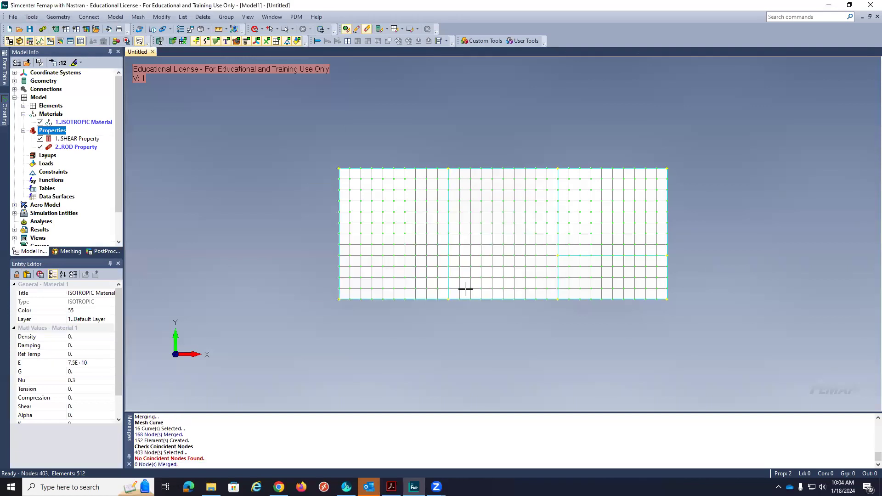
Create a constraint set and apply a Fixed constraint to the curve along the structure's left vertical edge.
{"action": "left_click", "coordinate": [122, 20]}
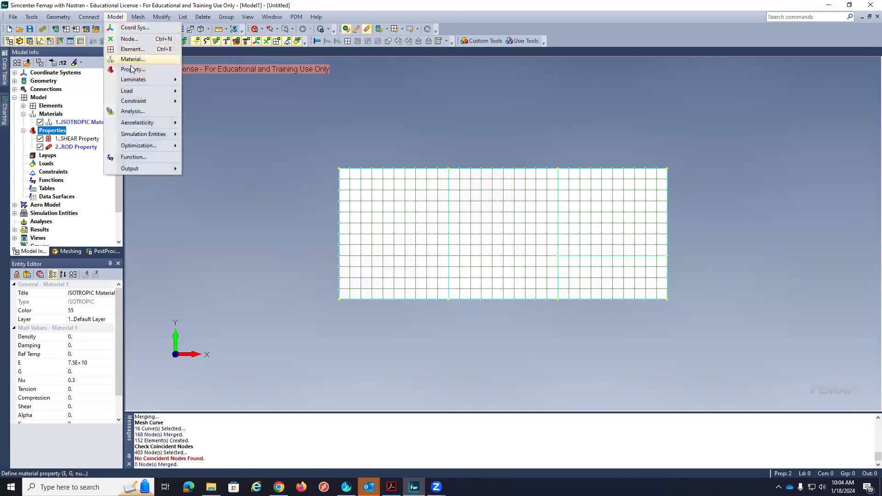
{"action": "mouse_move", "coordinate": [138, 102]}
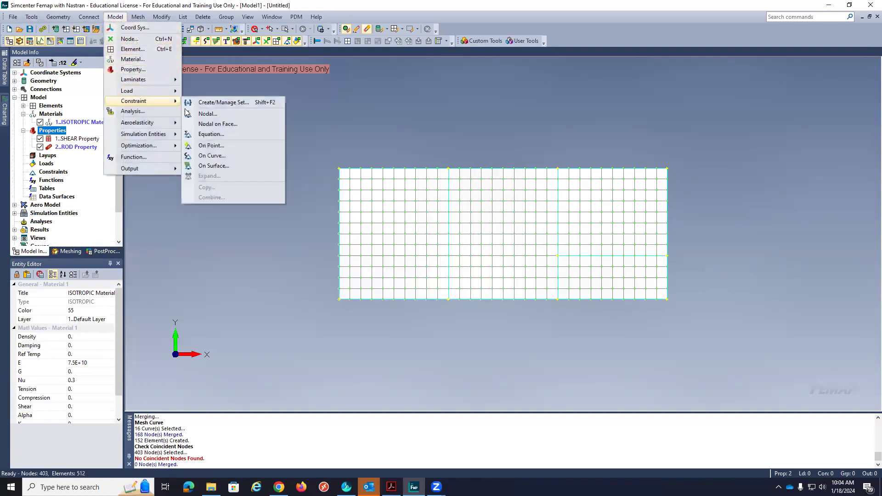
{"action": "left_click", "coordinate": [211, 156]}
{"action": "left_click", "coordinate": [533, 454]}
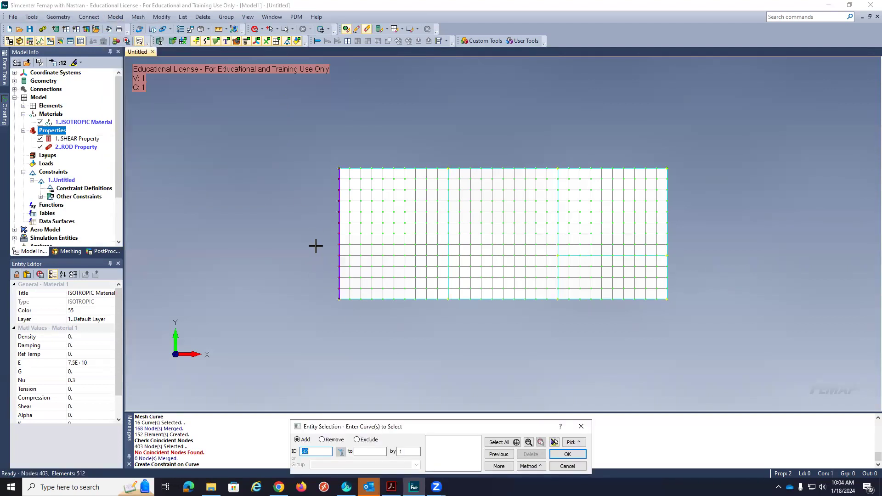
{"action": "left_click", "coordinate": [506, 299]}
{"action": "left_click", "coordinate": [568, 454]}
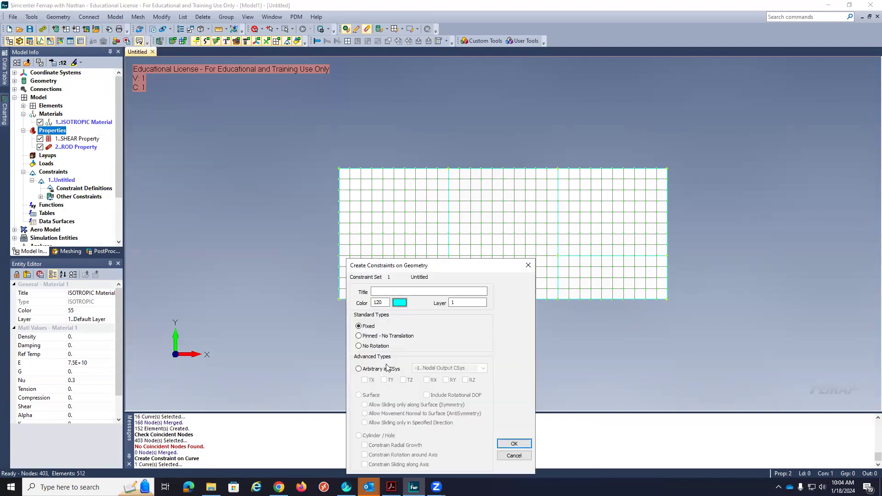
{"action": "left_click", "coordinate": [517, 444]}
{"action": "left_click", "coordinate": [568, 465]}
Create a load set and apply a nodal force of FY -5000 at the lower end of the first interior vertical stiffener.
{"action": "left_click", "coordinate": [115, 17]}
{"action": "mouse_move", "coordinate": [127, 91]}
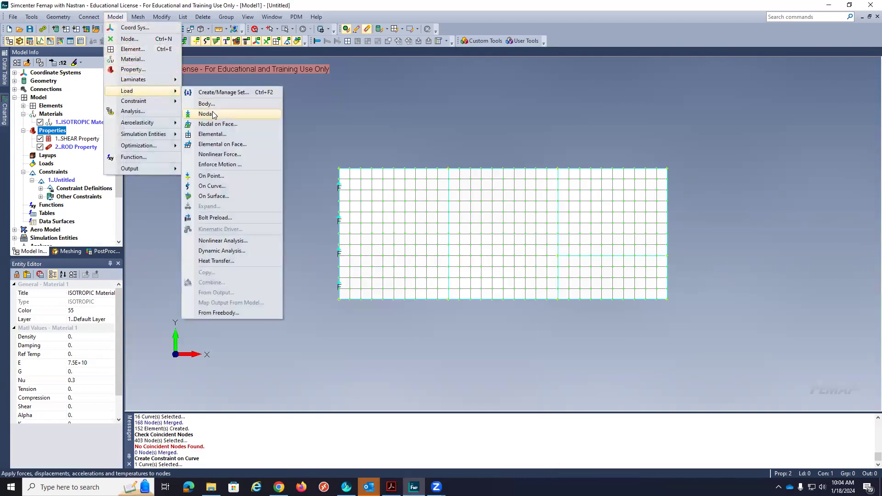
{"action": "left_click", "coordinate": [215, 113]}
{"action": "left_click", "coordinate": [525, 448]}
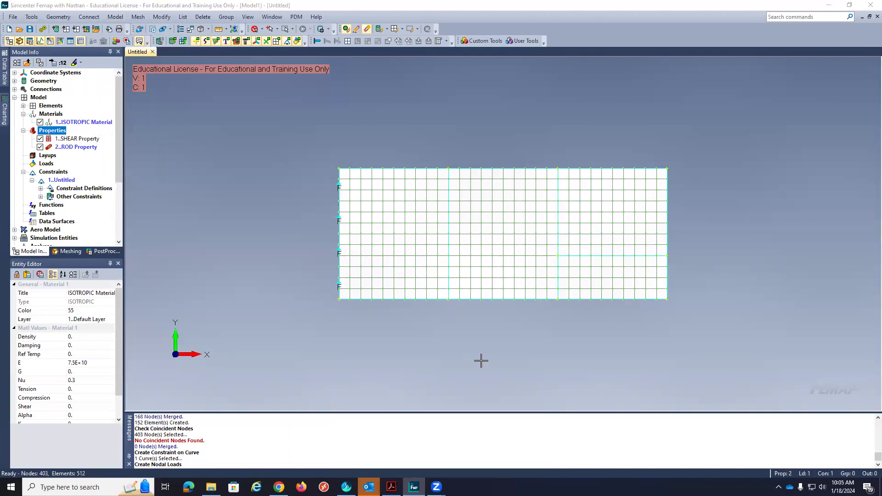
{"action": "left_click", "coordinate": [449, 305]}
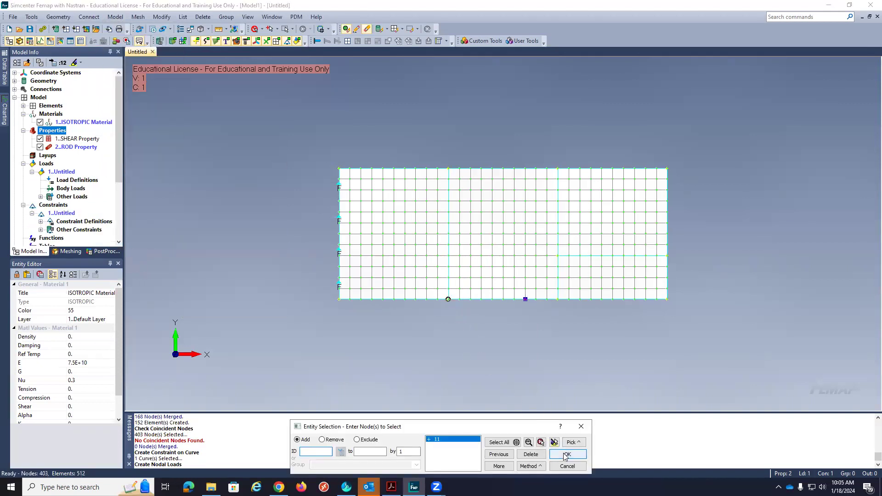
{"action": "left_click", "coordinate": [567, 454]}
{"action": "double_click", "coordinate": [415, 412]}
{"action": "type", "text": "-5000"}
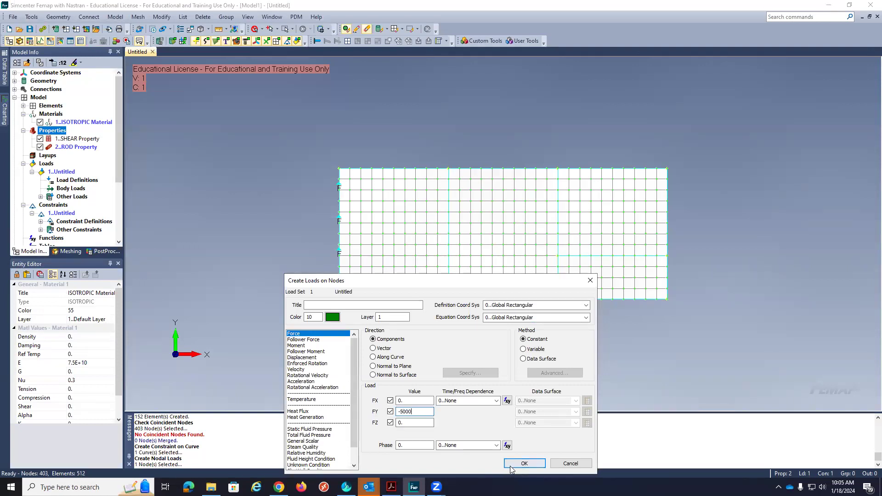
{"action": "left_click", "coordinate": [523, 464]}
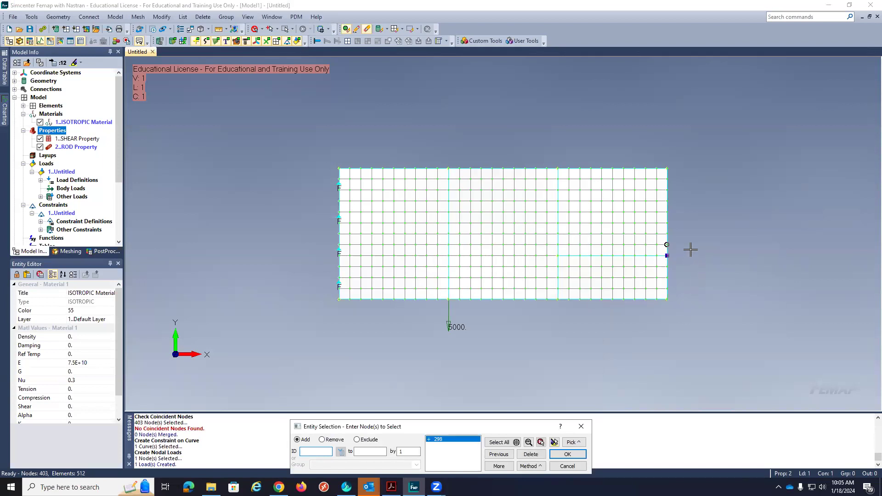
{"action": "left_click", "coordinate": [568, 465]}
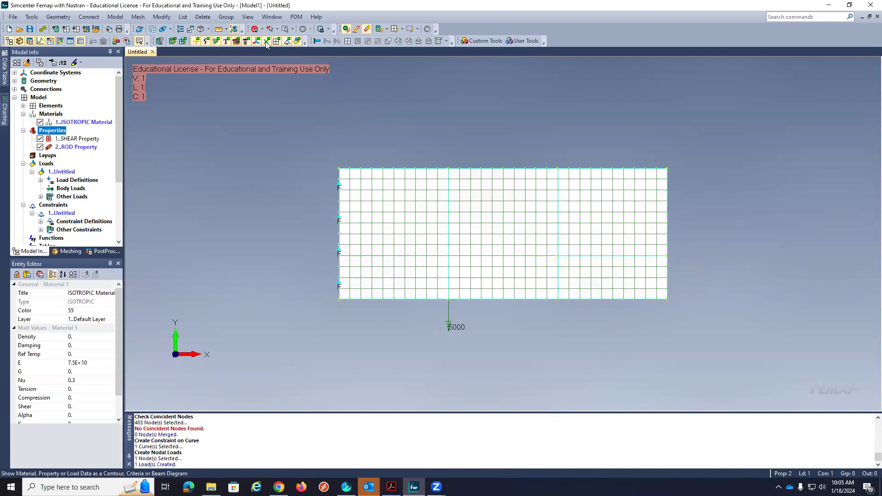
Start a nodal force with FX 4000 where the horizontal stiffener meets the right edge, and check the load's angle in Lecture_1.pdf.
{"action": "left_click", "coordinate": [115, 17]}
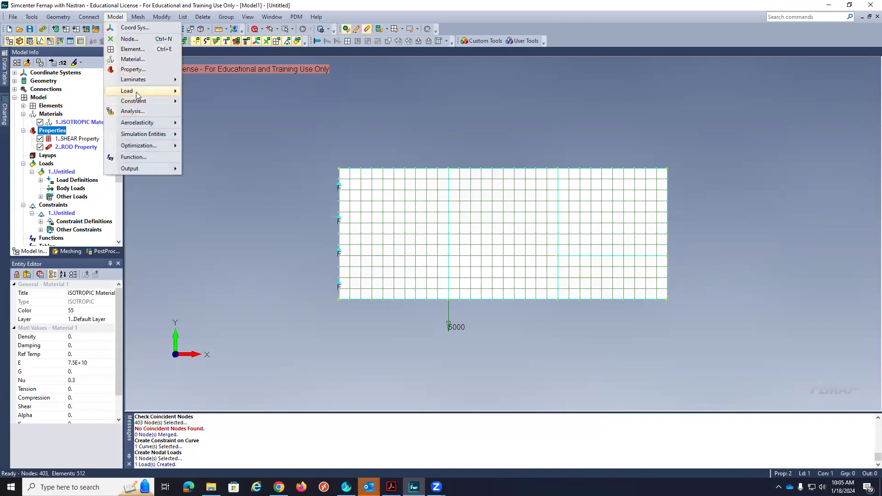
{"action": "mouse_move", "coordinate": [136, 92]}
{"action": "left_click", "coordinate": [207, 113]}
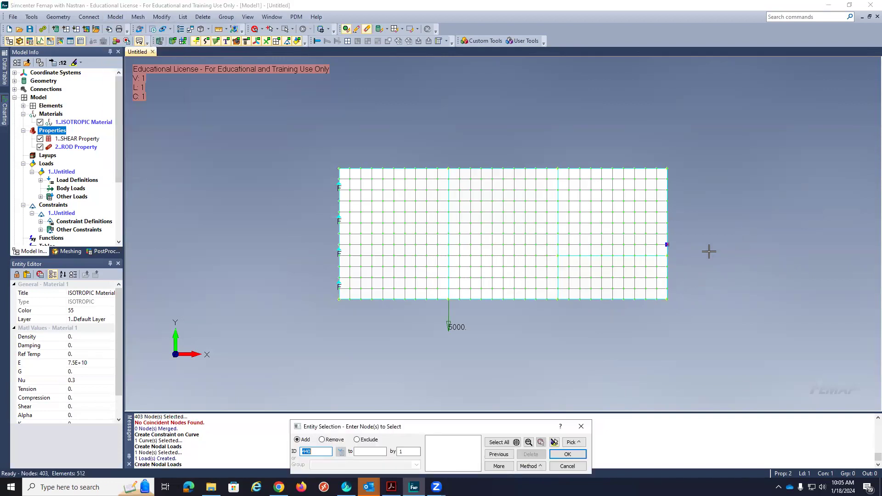
{"action": "left_click", "coordinate": [693, 253]}
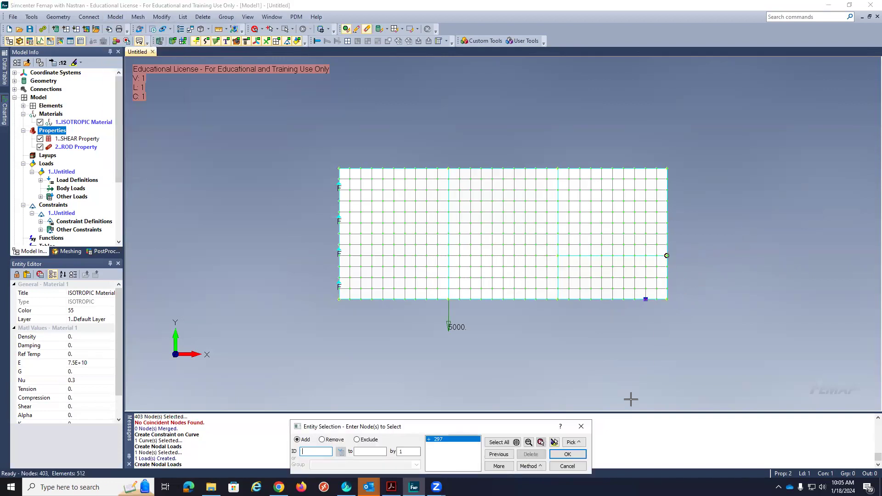
{"action": "left_click", "coordinate": [568, 454]}
{"action": "left_click", "coordinate": [409, 401]}
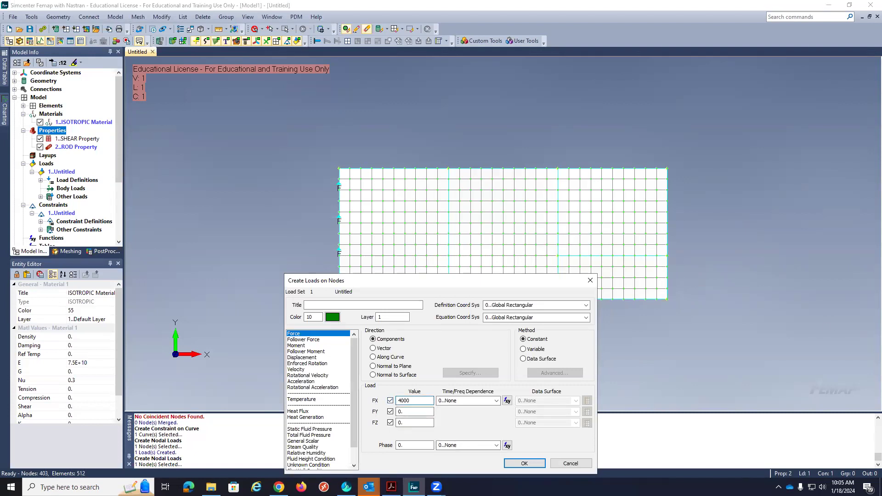
{"action": "key", "text": "Return"}
{"action": "key", "text": "alt+Tab"}
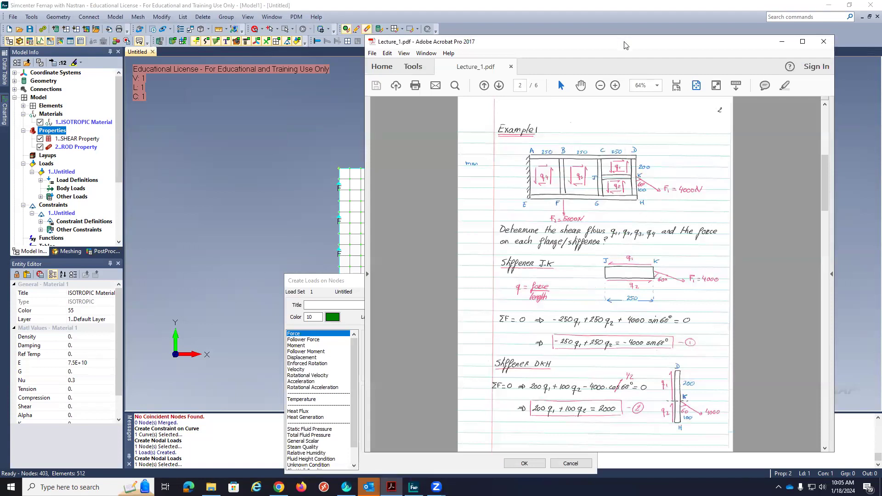
{"action": "left_click_drag", "start_coordinate": [624, 43], "coordinate": [624, 0]}
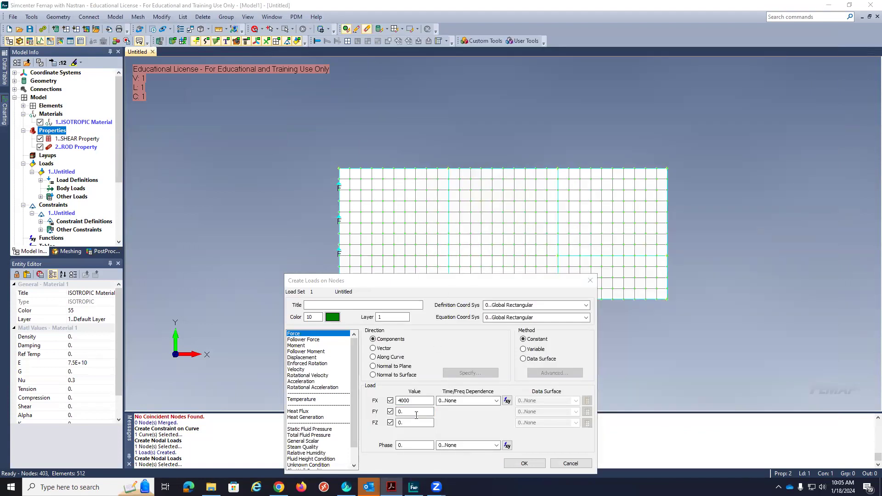
Set the force components to FX 4000*sin(60) and FY -4000*cos(60), create the load and end nodal load creation.
{"action": "left_click", "coordinate": [415, 401]}
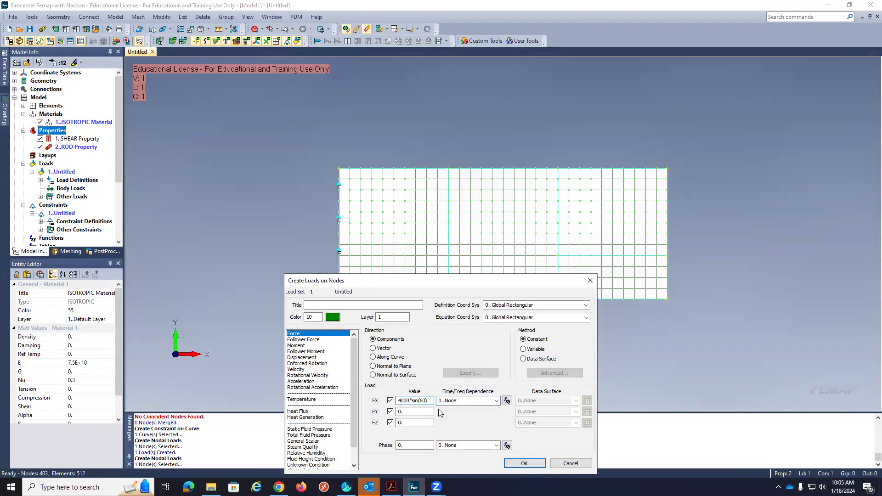
{"action": "left_click_drag", "start_coordinate": [429, 400], "coordinate": [385, 404]}
{"action": "key", "text": "ctrl+c"}
{"action": "key", "text": "Tab"}
{"action": "type", "text": "-"}
{"action": "key", "text": "ctrl+v"}
{"action": "type", "text": "cos"}
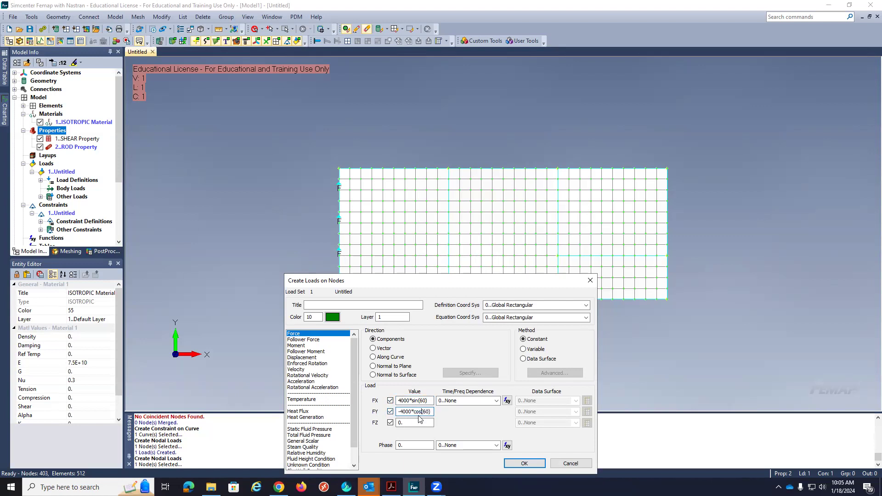
{"action": "left_click", "coordinate": [524, 464]}
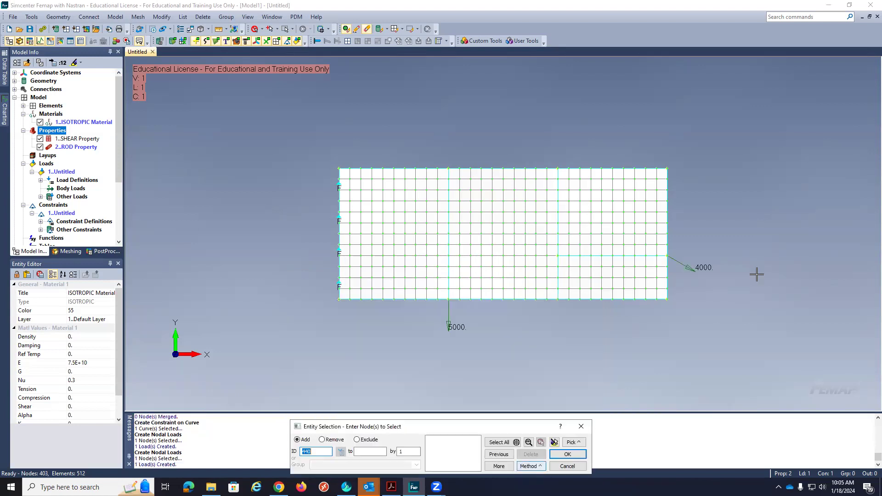
{"action": "left_click", "coordinate": [568, 465]}
Rebuild the model database.
{"action": "left_click", "coordinate": [15, 17]}
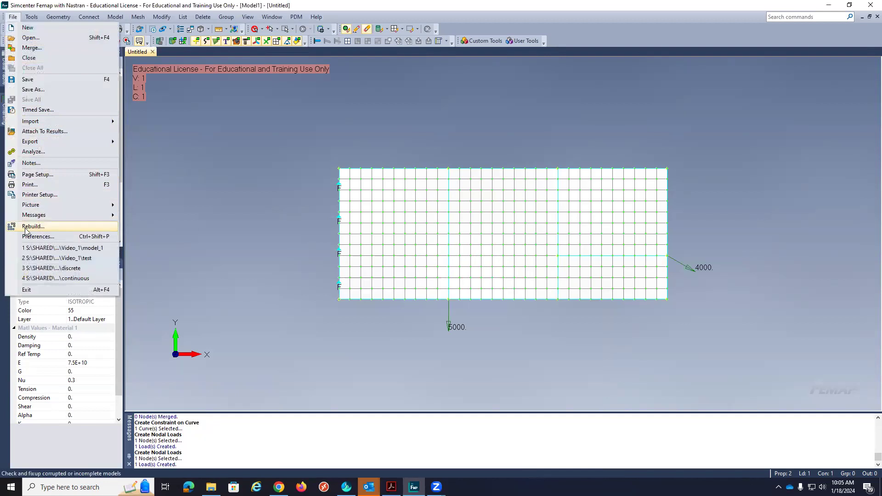
{"action": "left_click", "coordinate": [26, 227]}
{"action": "left_click", "coordinate": [394, 259]}
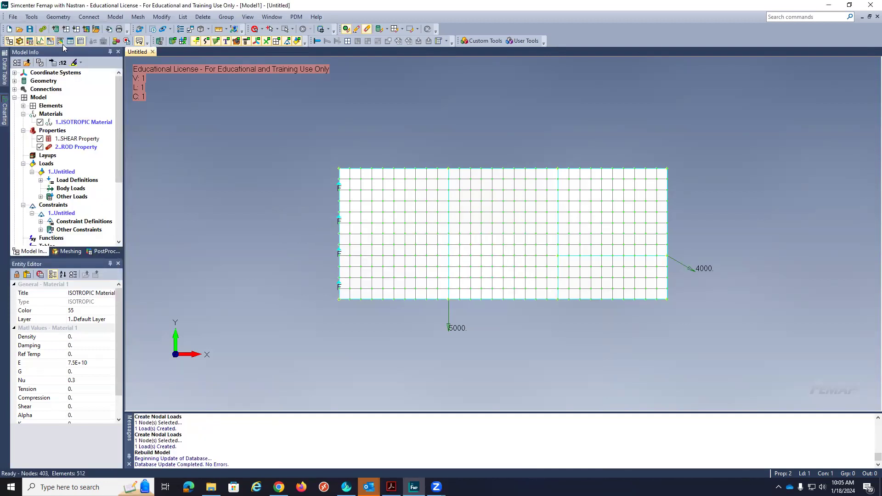
Save the model as model_1 in the Video_1 folder inside FEMAP_Videos.
{"action": "left_click", "coordinate": [13, 17]}
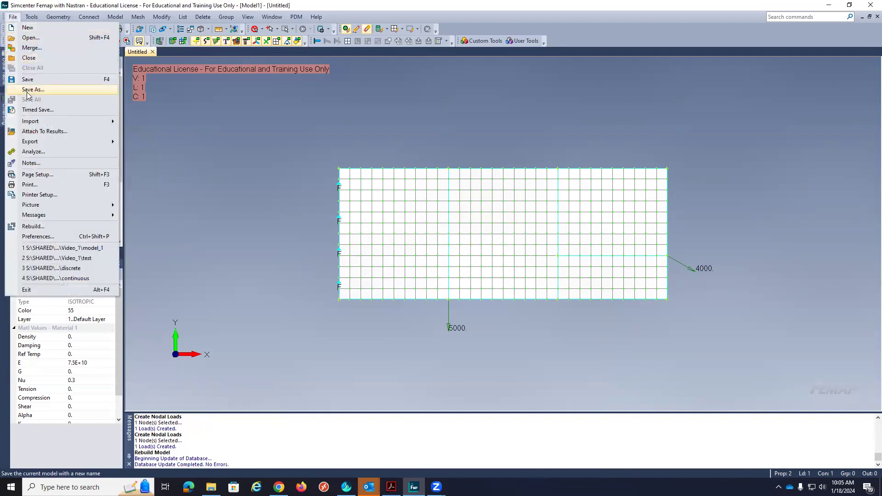
{"action": "left_click", "coordinate": [28, 91]}
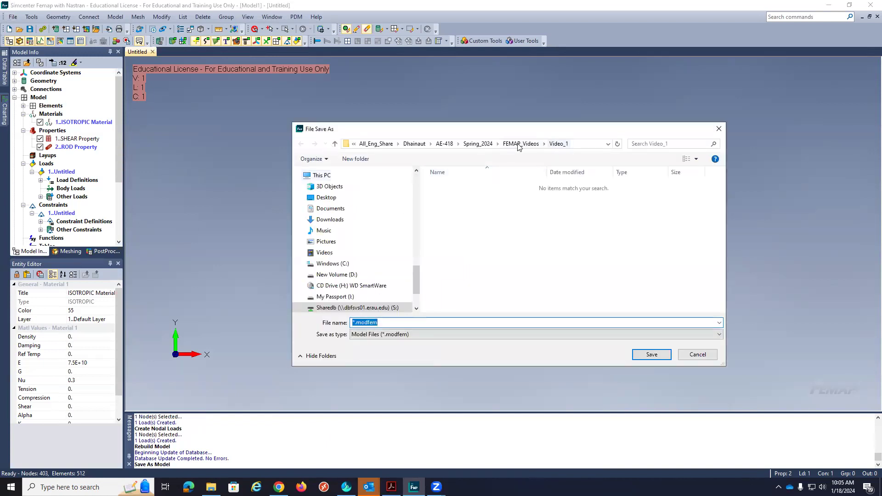
{"action": "left_click", "coordinate": [518, 145]}
{"action": "left_click", "coordinate": [451, 187]}
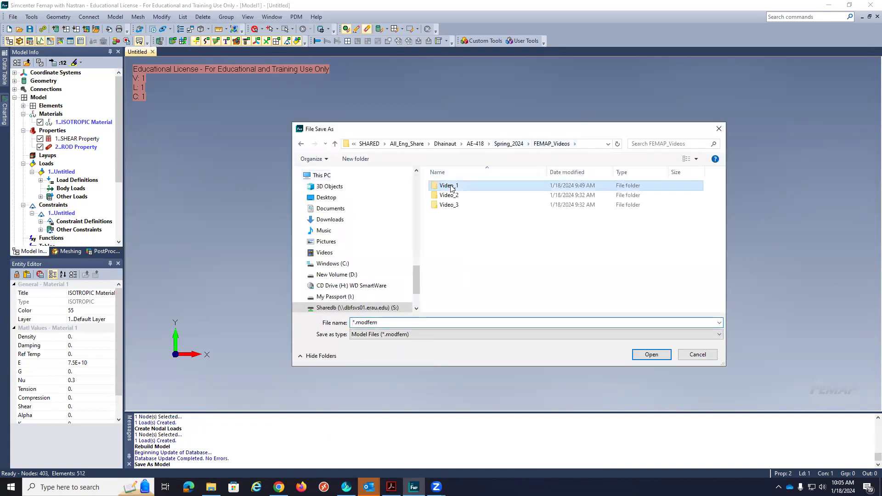
{"action": "double_click", "coordinate": [451, 187]}
{"action": "type", "text": "mod"}
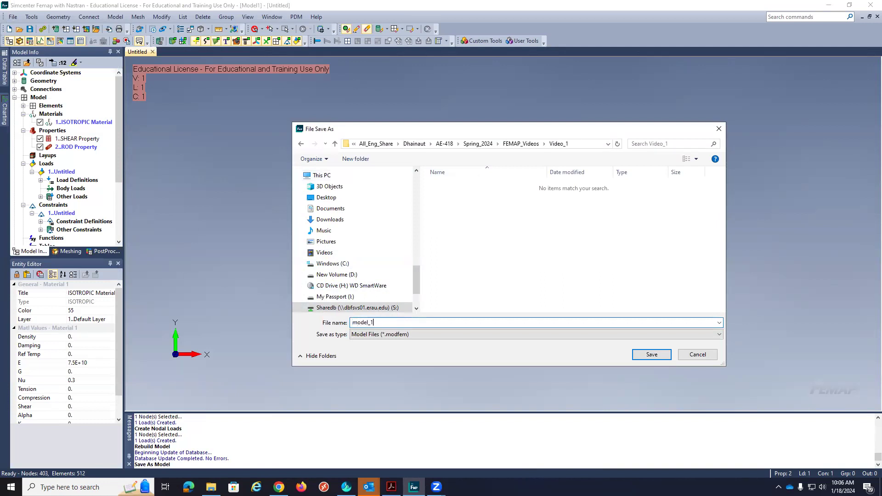
{"action": "left_click", "coordinate": [660, 357]}
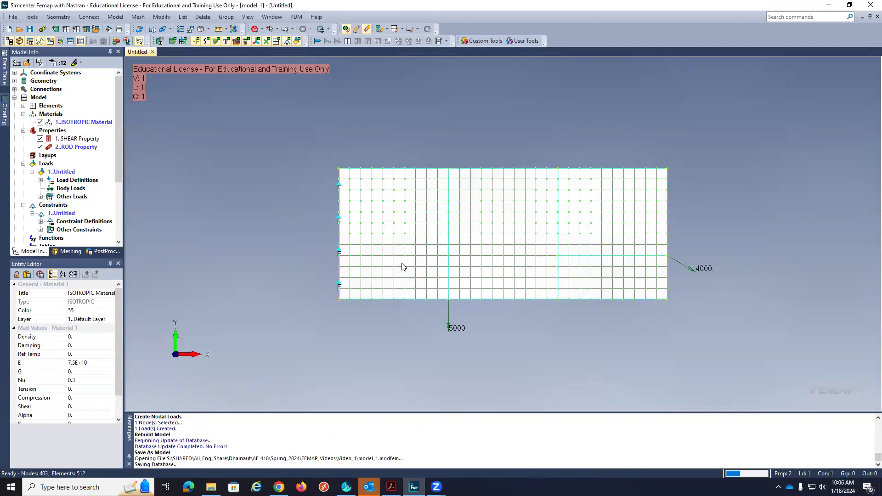
Create a static Simcenter Nastran analysis set using the integrated solver, run the analysis and close the analysis monitor.
{"action": "left_click", "coordinate": [42, 28]}
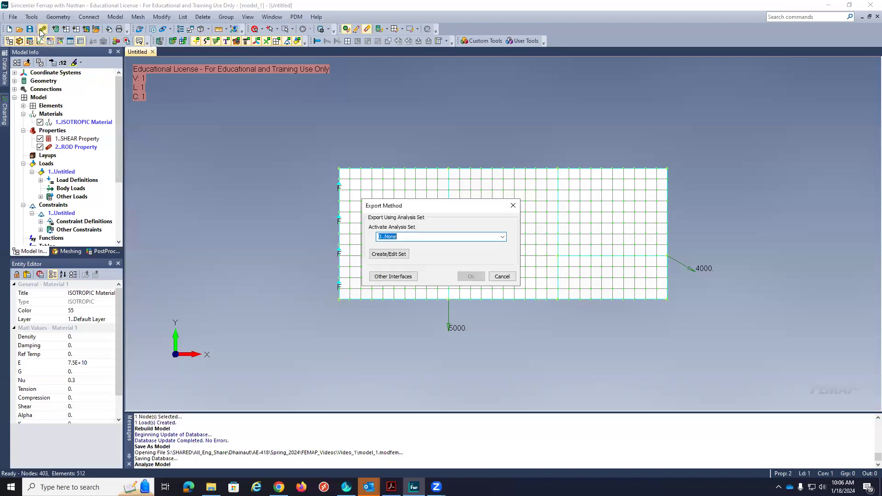
{"action": "left_click", "coordinate": [389, 254]}
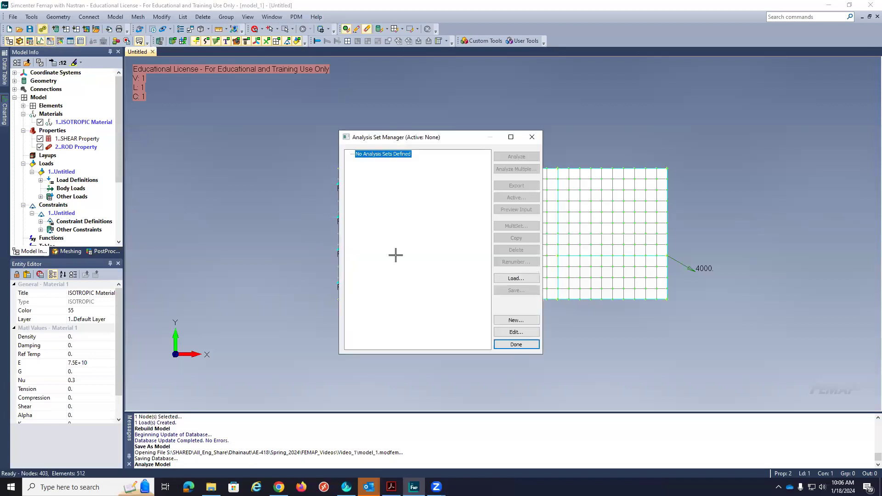
{"action": "left_click", "coordinate": [516, 320]}
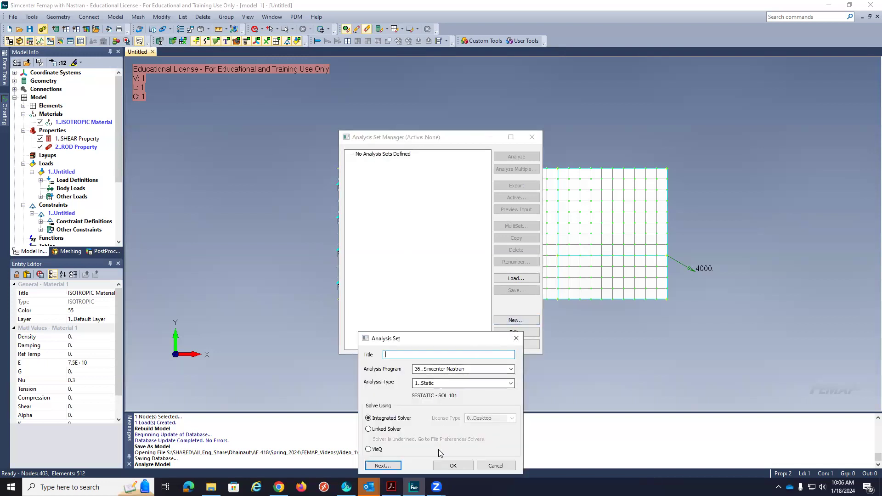
{"action": "left_click", "coordinate": [453, 466]}
{"action": "left_click", "coordinate": [517, 158]}
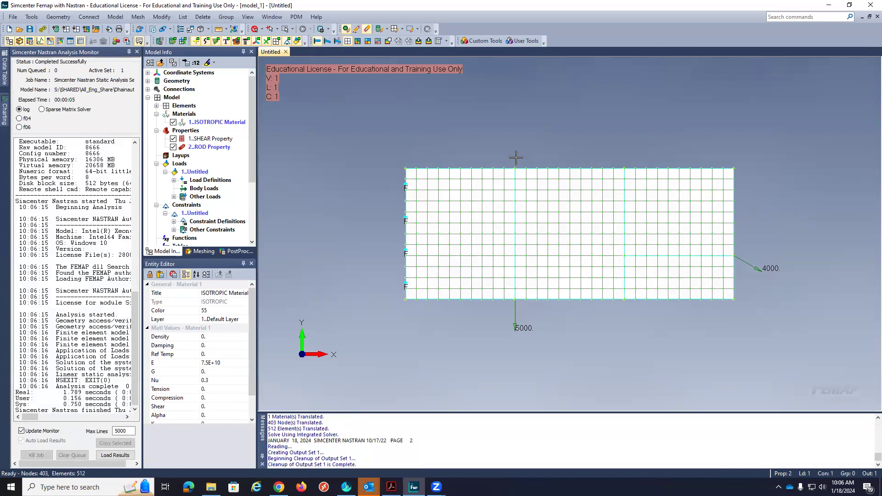
{"action": "left_click", "coordinate": [136, 52]}
Expand the results in the model tree and activate the Simcenter NASTRAN Case 1 output set.
{"action": "left_click_drag", "start_coordinate": [117, 170], "coordinate": [113, 219]}
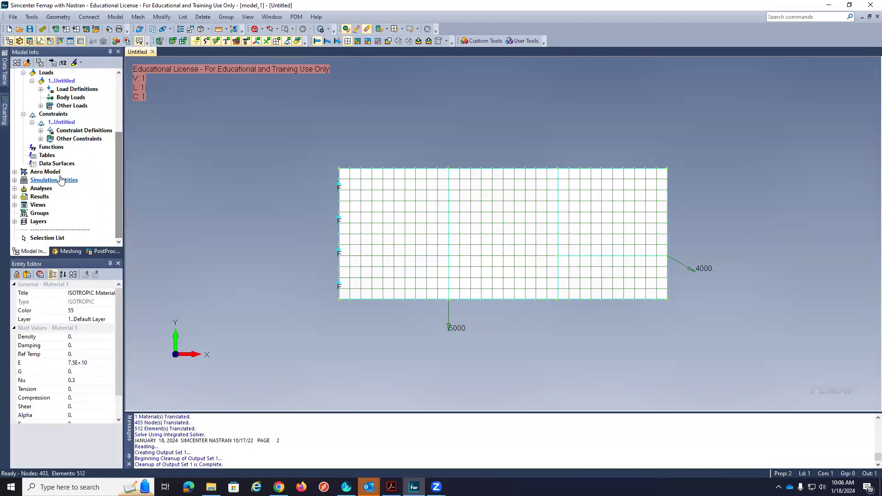
{"action": "left_click", "coordinate": [15, 197]}
{"action": "left_click", "coordinate": [23, 214]}
{"action": "left_click", "coordinate": [63, 221]}
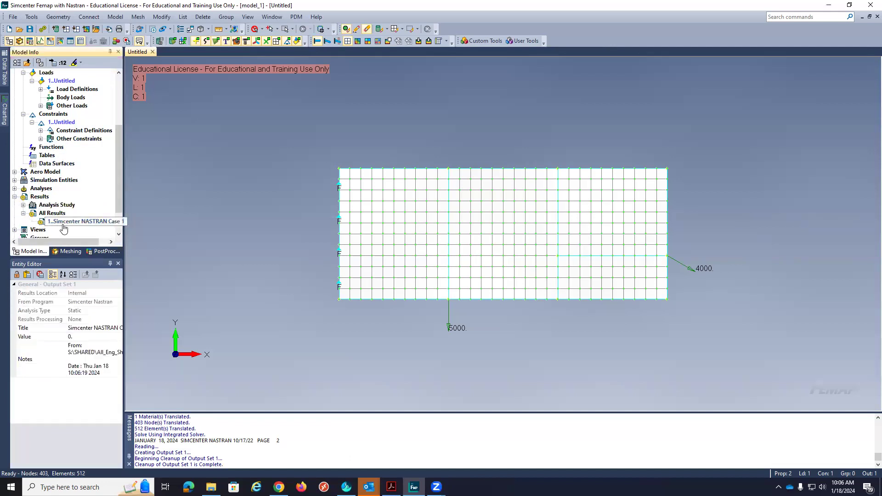
{"action": "double_click", "coordinate": [63, 223]}
Display the results in Criteria style, with Total Translation as the deform vector and ShearPan Shear ForceAvg as the contour vector.
{"action": "key", "text": "F5"}
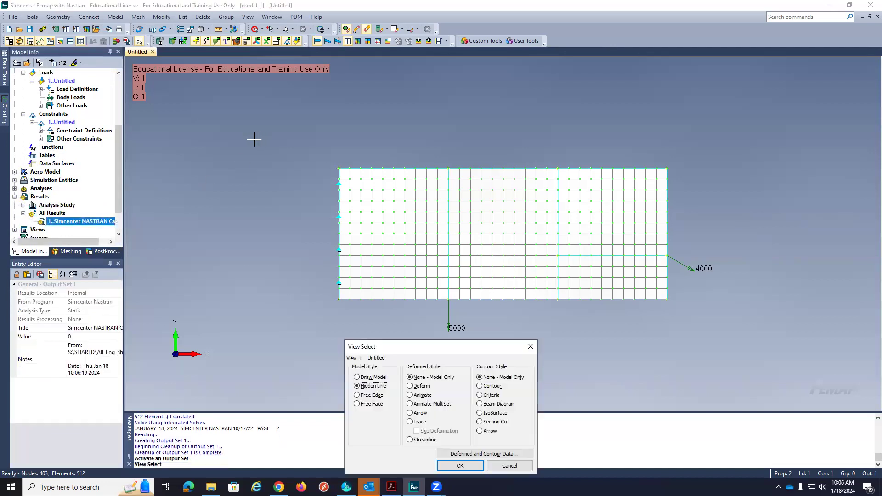
{"action": "left_click", "coordinate": [480, 396]}
{"action": "left_click", "coordinate": [467, 453]}
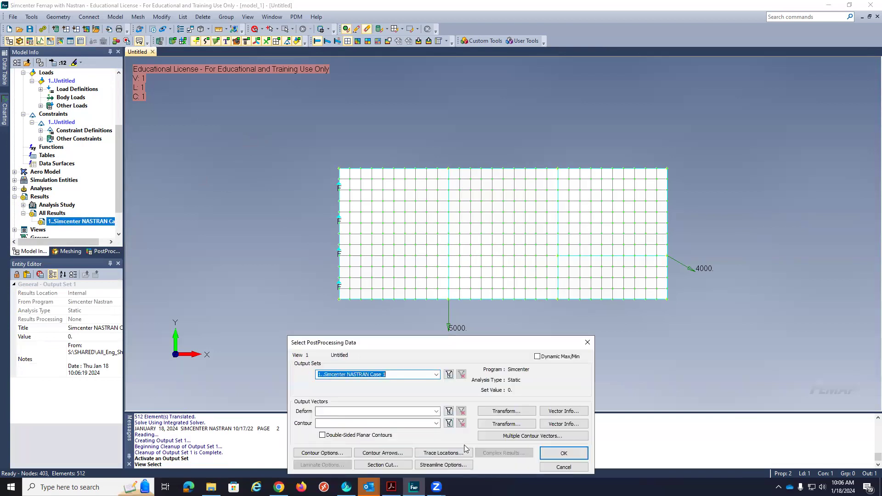
{"action": "left_click", "coordinate": [436, 411]}
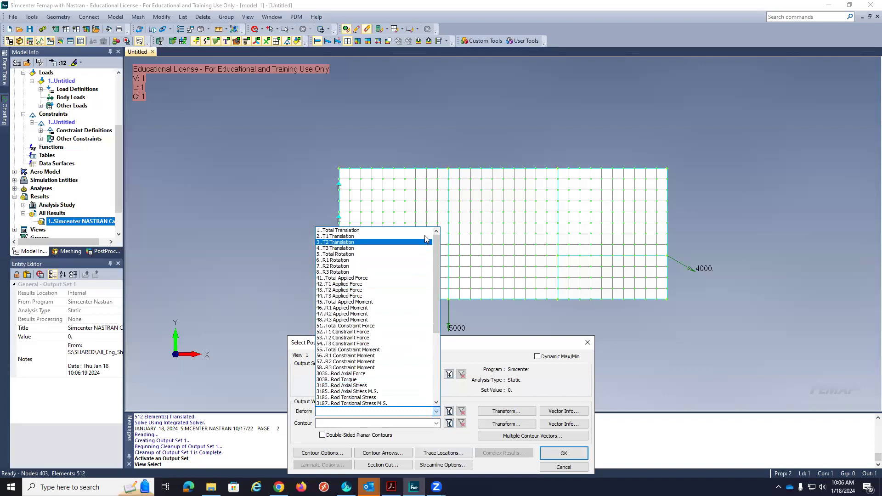
{"action": "left_click", "coordinate": [422, 231]}
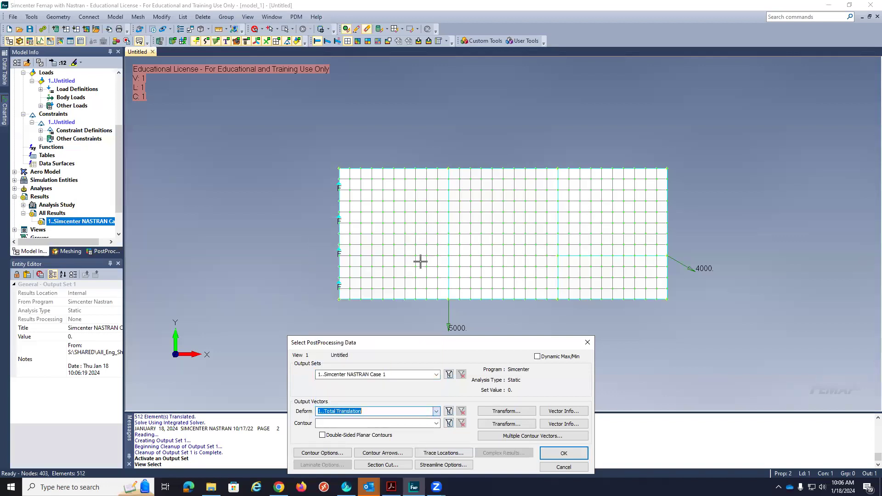
{"action": "left_click", "coordinate": [436, 424]}
{"action": "left_click_drag", "start_coordinate": [436, 341], "coordinate": [436, 414]}
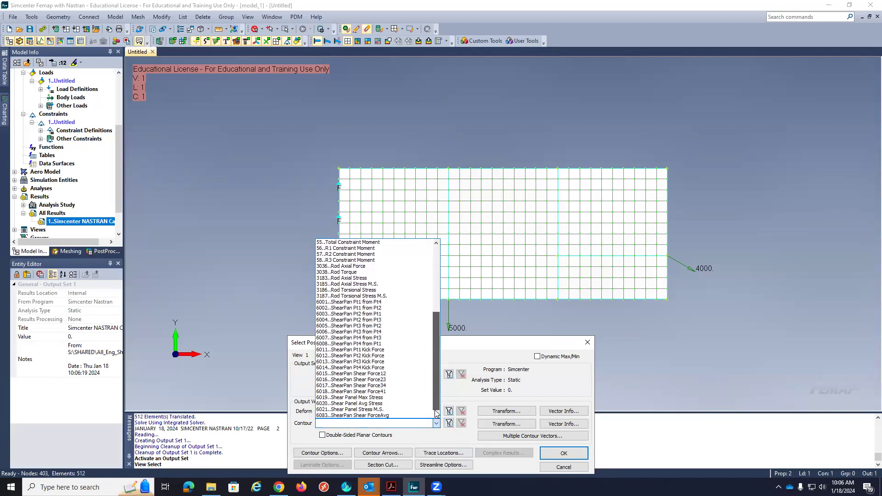
{"action": "left_click", "coordinate": [382, 415]}
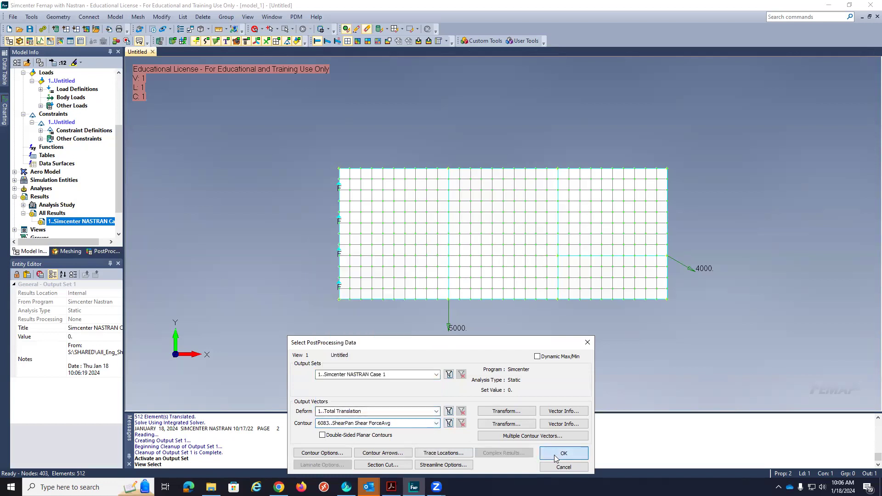
{"action": "left_click", "coordinate": [564, 453]}
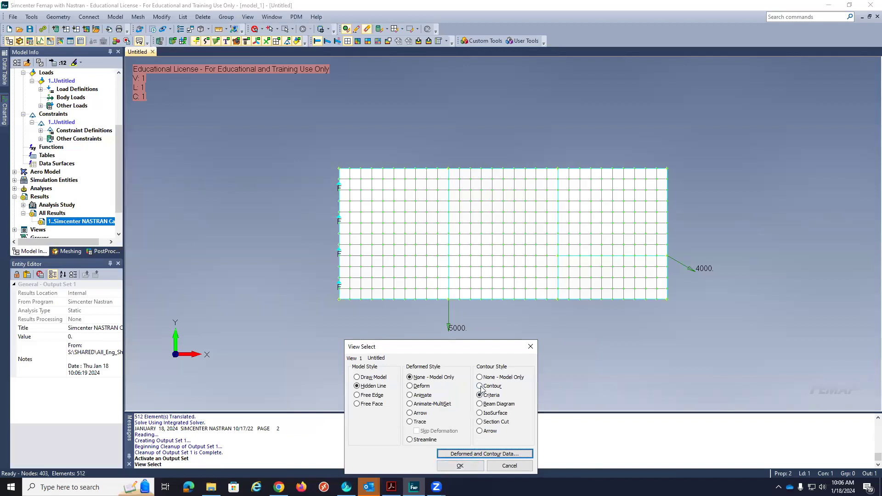
{"action": "left_click", "coordinate": [461, 466]}
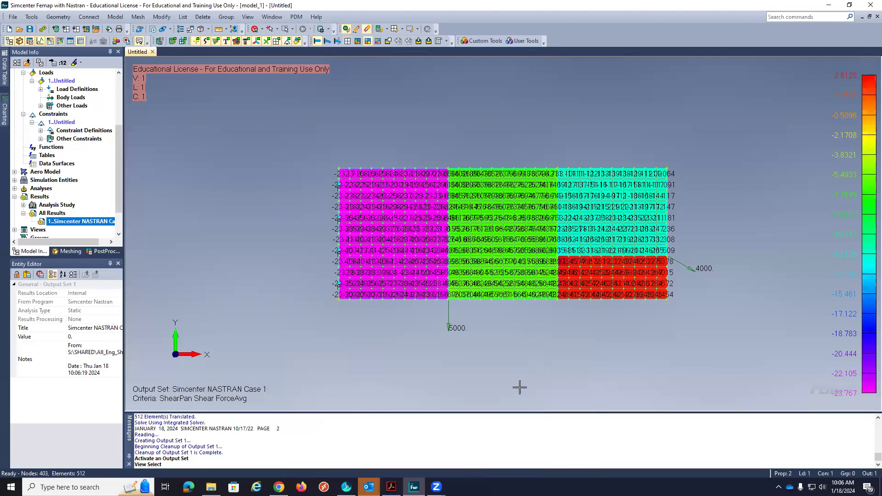
Examine the average shear force values on the elements of the middle and right-hand panels.
{"action": "scroll", "coordinate": [519, 389], "scroll_direction": "up", "scroll_amount": 4}
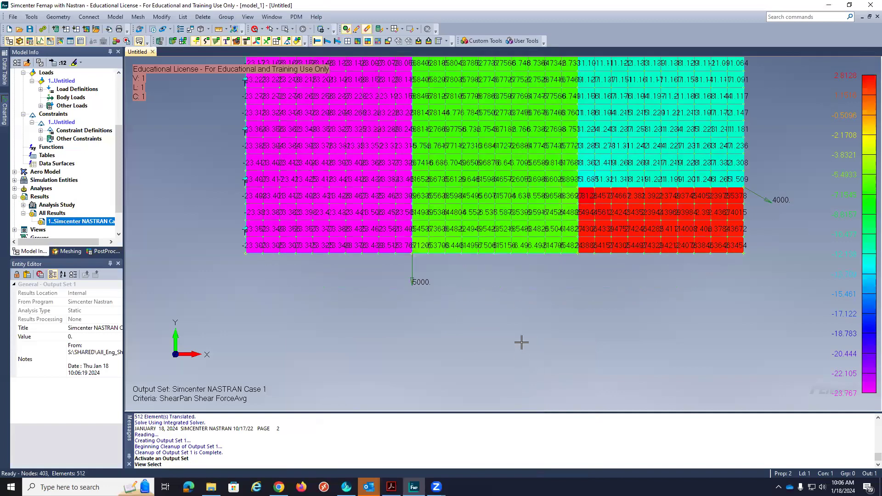
{"action": "middle_click_drag", "start_coordinate": [521, 305], "coordinate": [510, 381]}
{"action": "scroll", "coordinate": [510, 381], "scroll_direction": "up", "scroll_amount": 3}
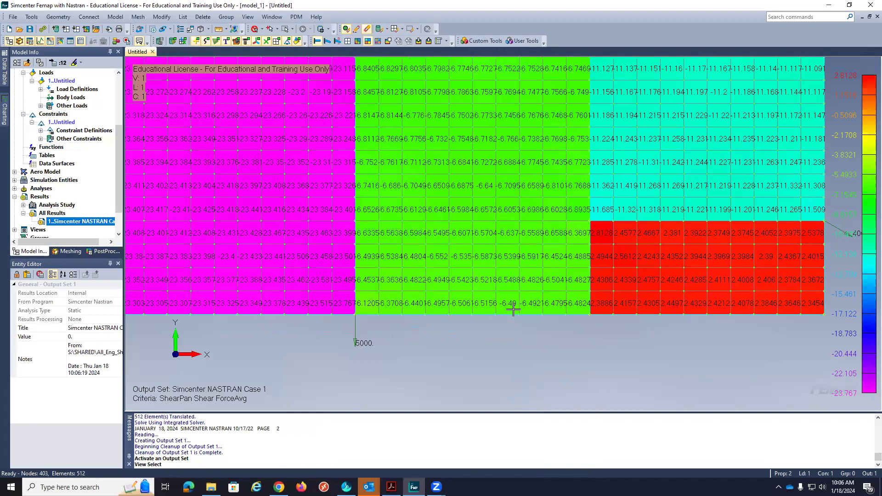
{"action": "scroll", "coordinate": [457, 330], "scroll_direction": "up", "scroll_amount": 3}
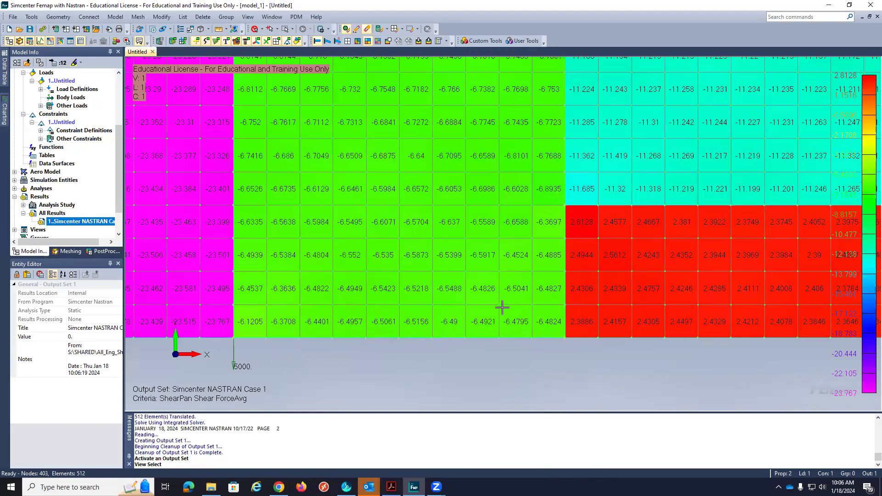
{"action": "middle_click_drag", "start_coordinate": [466, 310], "coordinate": [366, 317]}
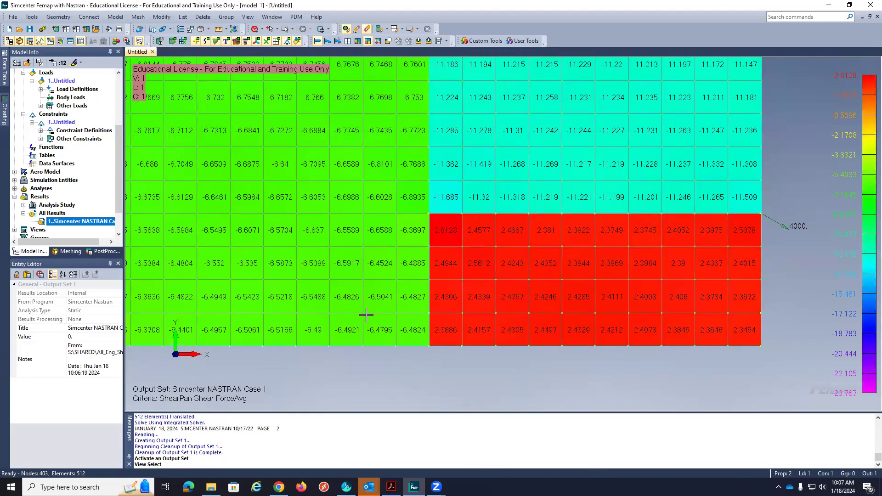
{"action": "scroll", "coordinate": [366, 318], "scroll_direction": "up", "scroll_amount": 1}
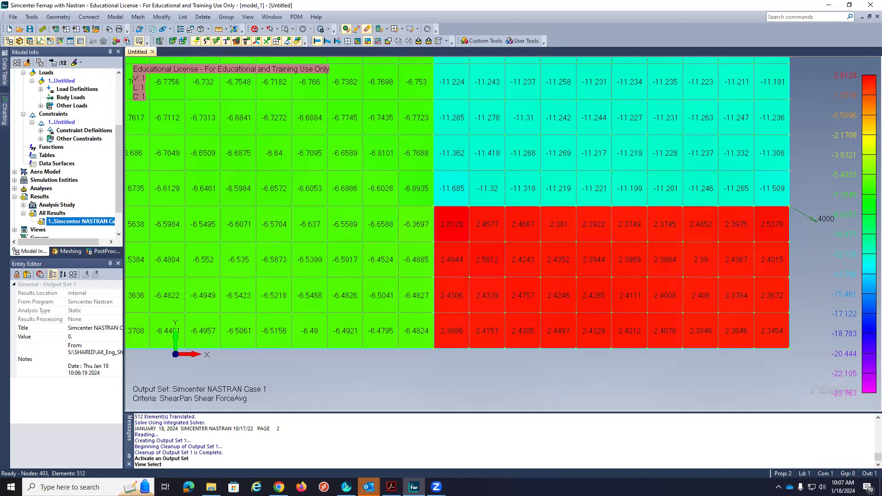
Switch to Lecture_1.pdf in Adobe Acrobat and compare the page 3 shear flow summary with the model's middle and right-hand panels.
{"action": "left_click", "coordinate": [391, 487]}
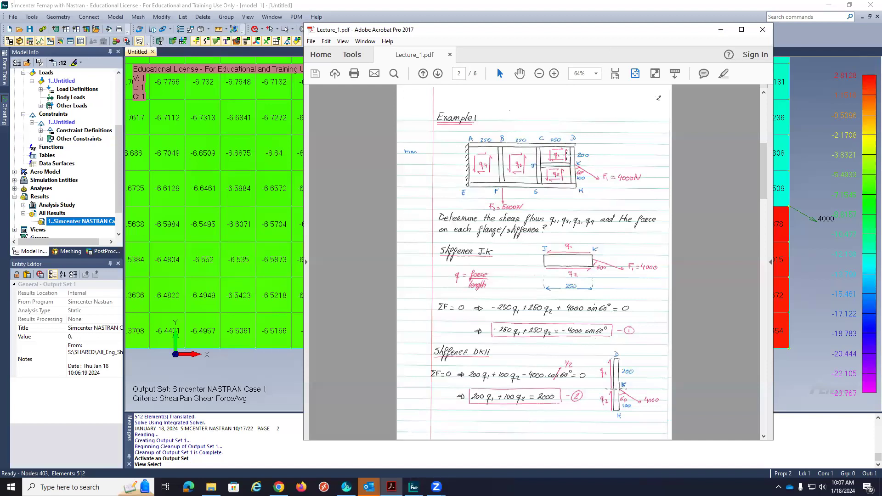
{"action": "scroll", "coordinate": [567, 155], "scroll_direction": "down", "scroll_amount": 1}
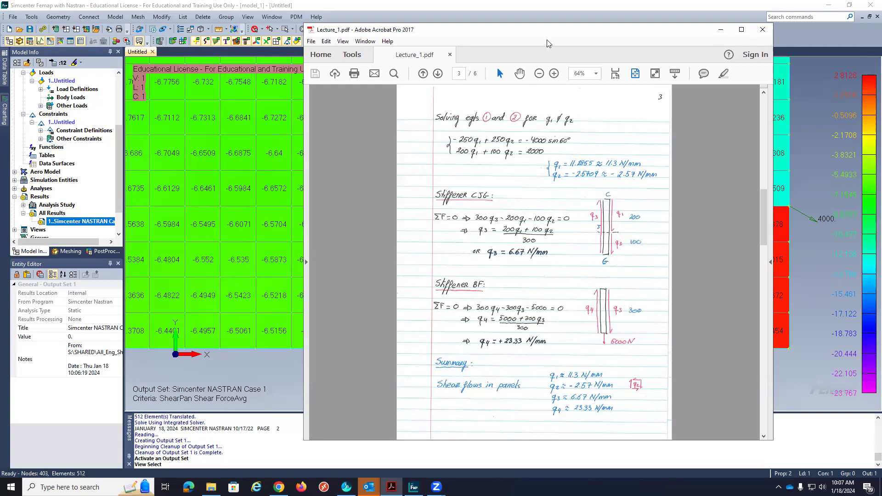
{"action": "left_click_drag", "start_coordinate": [547, 43], "coordinate": [335, 55]}
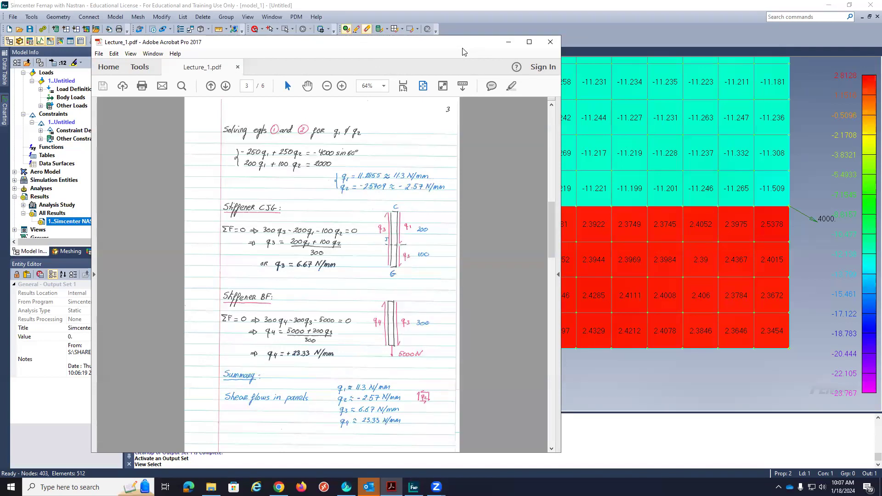
{"action": "key", "text": "alt+Tab"}
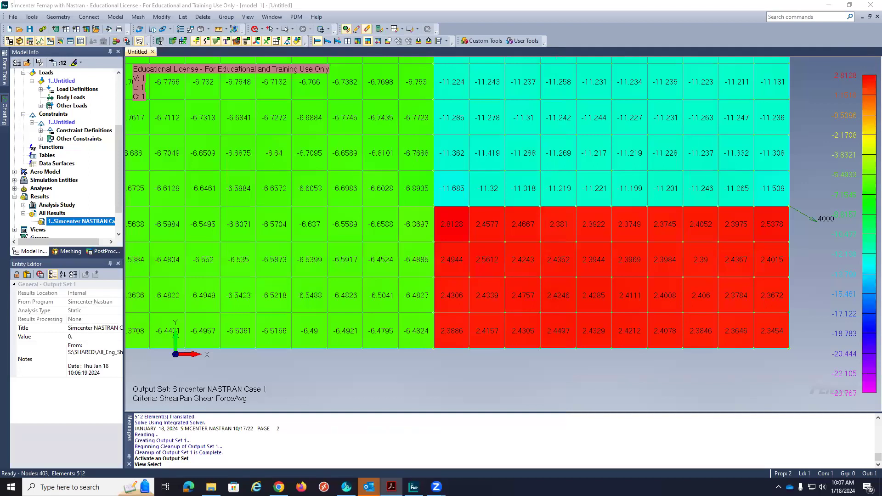
{"action": "key", "text": "alt+Tab"}
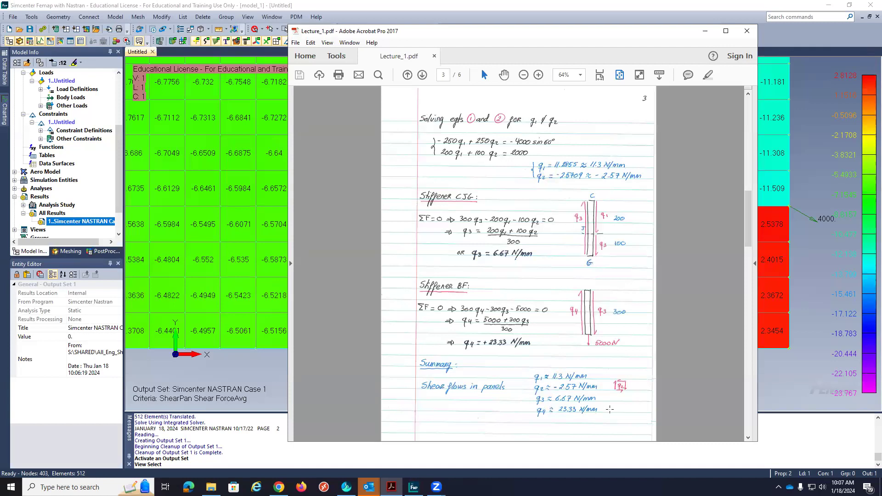
{"action": "left_click", "coordinate": [705, 31]}
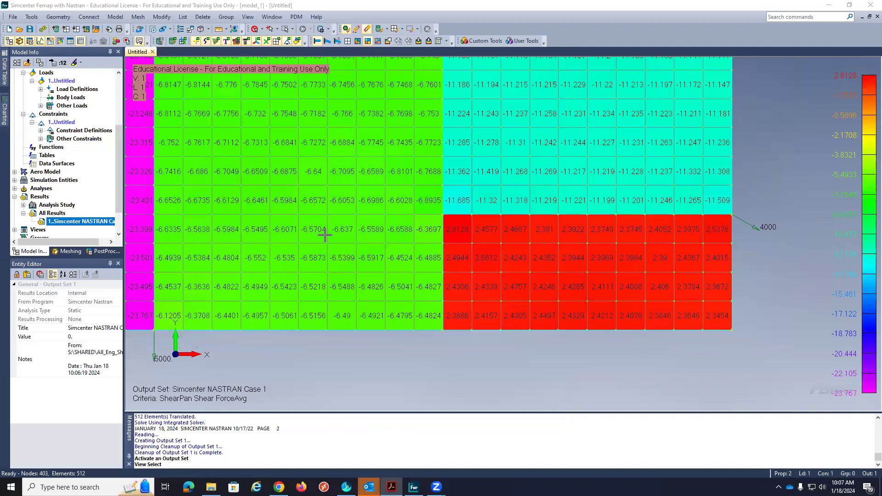
Examine the left-hand panel's average shear force values and compare them with the hand-calculated q4 in the lecture PDF.
{"action": "middle_click_drag", "start_coordinate": [325, 234], "coordinate": [695, 275], "text": "ctrl"}
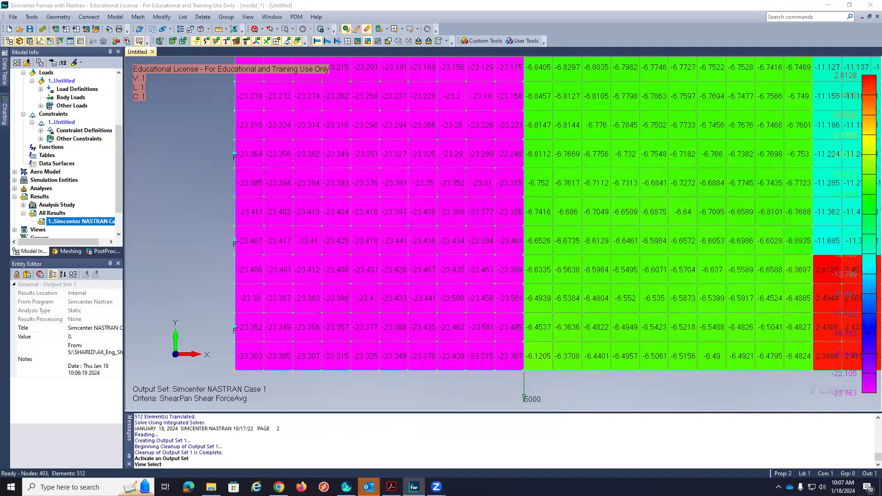
{"action": "key", "text": "alt+Tab"}
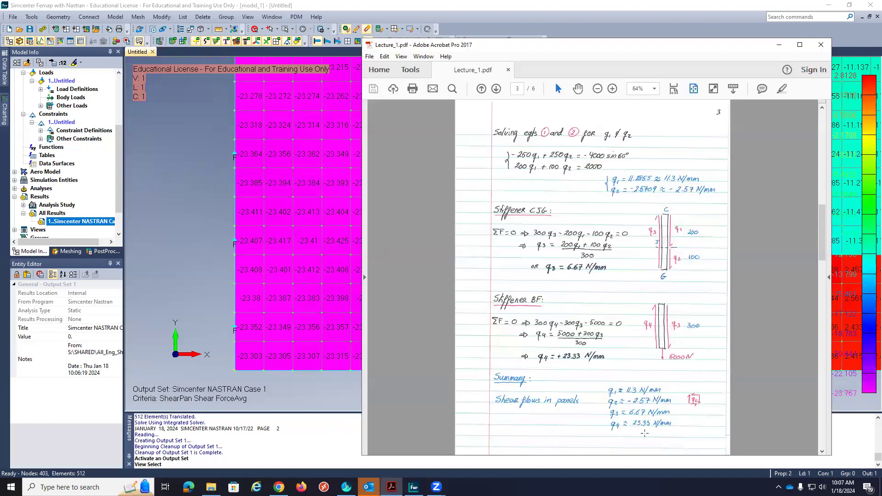
{"action": "left_click", "coordinate": [779, 45]}
Fit the whole model in the view and create a new group titled Top Flange.
{"action": "key", "text": "ctrl+a"}
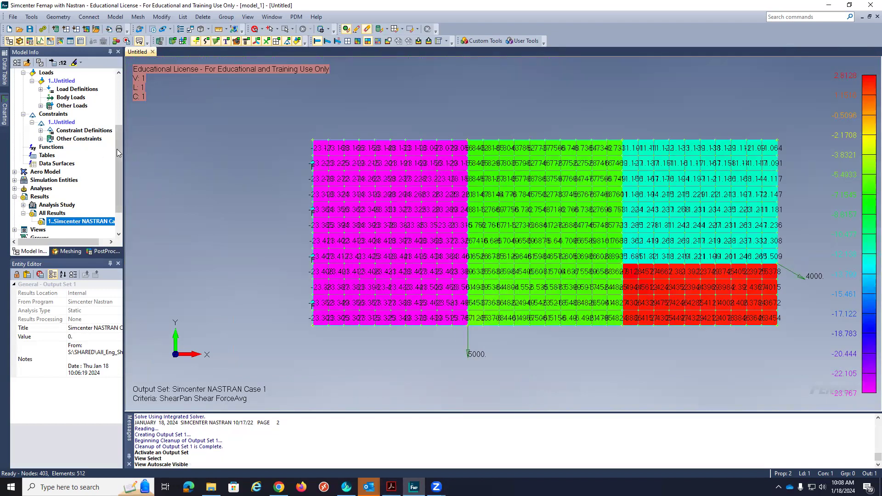
{"action": "left_click_drag", "start_coordinate": [117, 149], "coordinate": [118, 195]}
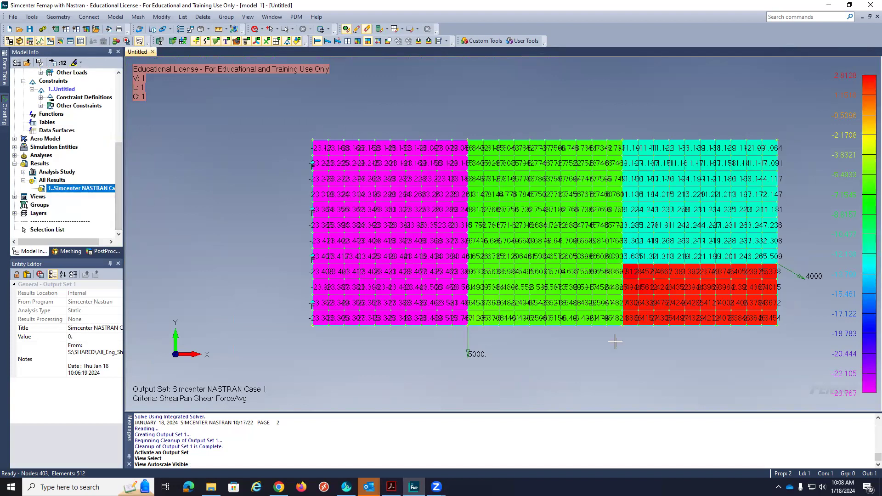
{"action": "right_click", "coordinate": [40, 209]}
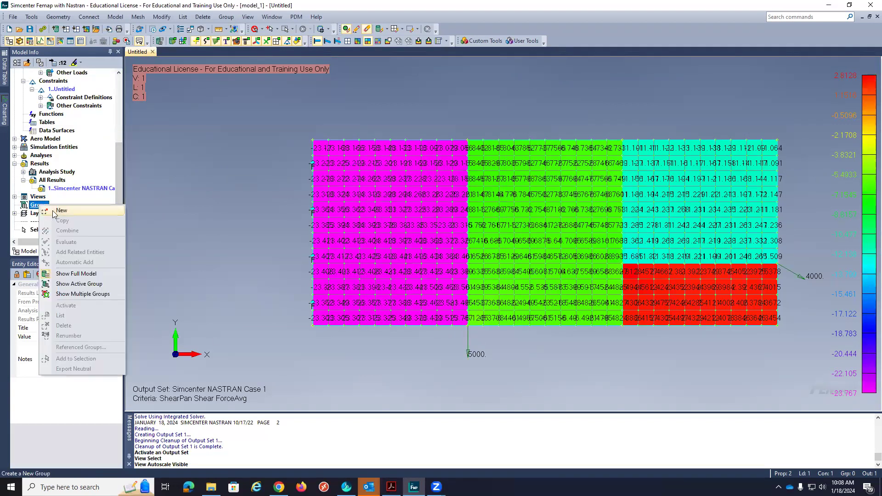
{"action": "left_click", "coordinate": [60, 214]}
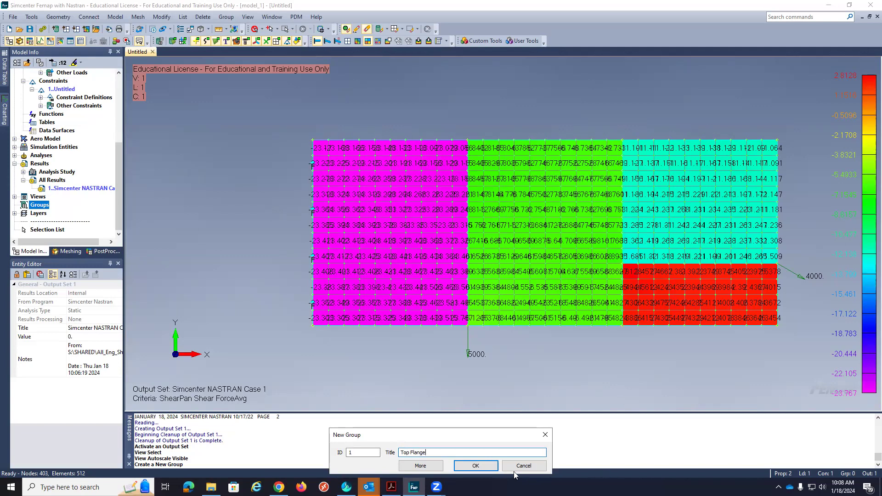
{"action": "left_click", "coordinate": [476, 466]}
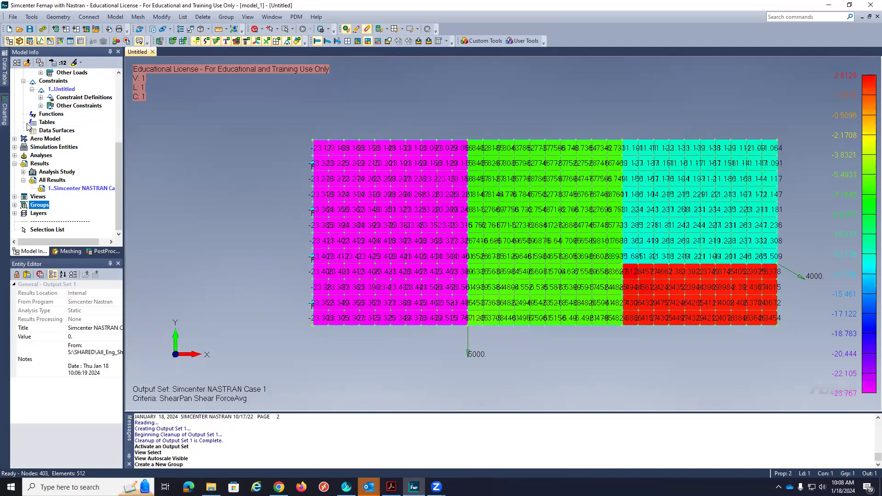
Hide the elements that use the SHEAR property, keeping the ROD property elements displayed.
{"action": "left_click_drag", "start_coordinate": [116, 147], "coordinate": [116, 81]}
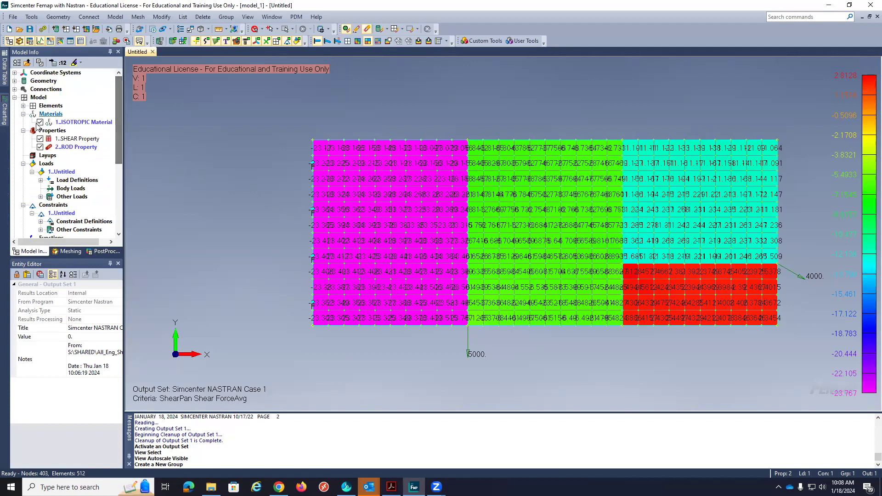
{"action": "left_click", "coordinate": [40, 138]}
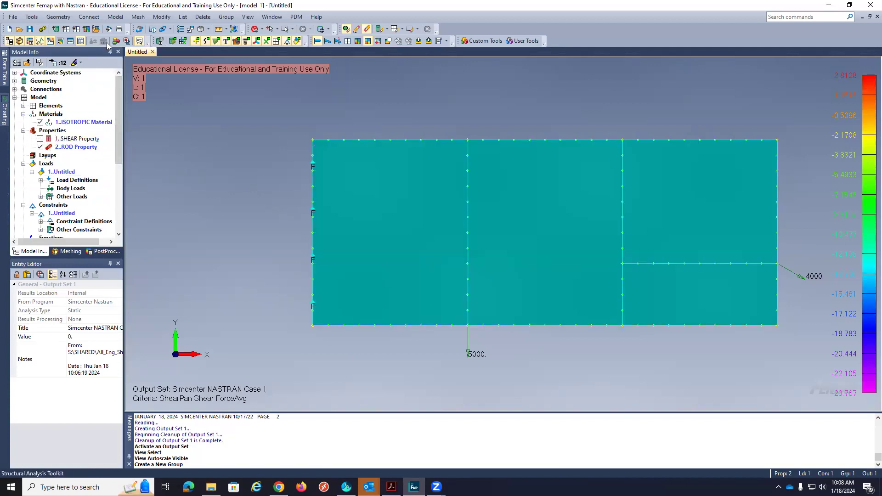
{"action": "left_click", "coordinate": [114, 41]}
Add the elements on the three curves along the structure's upper edge to the Top Flange group, using the on Curve selection method.
{"action": "left_click", "coordinate": [226, 16]}
{"action": "mouse_move", "coordinate": [247, 192]}
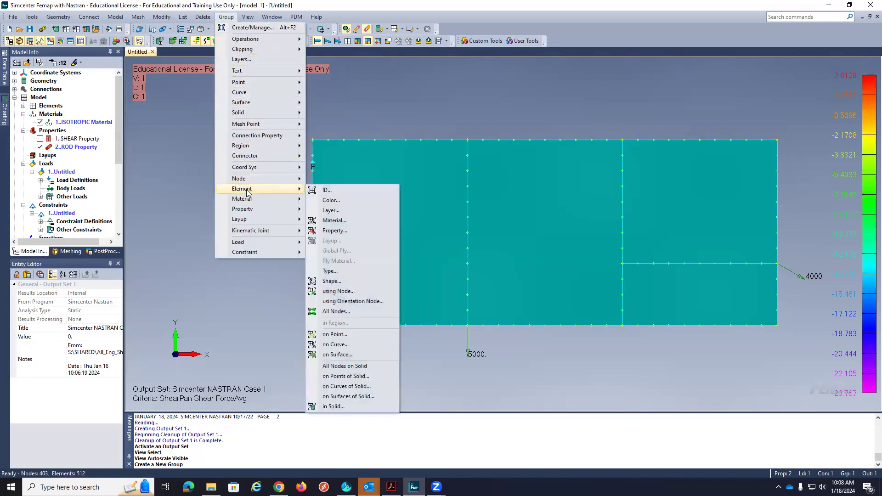
{"action": "left_click", "coordinate": [329, 194]}
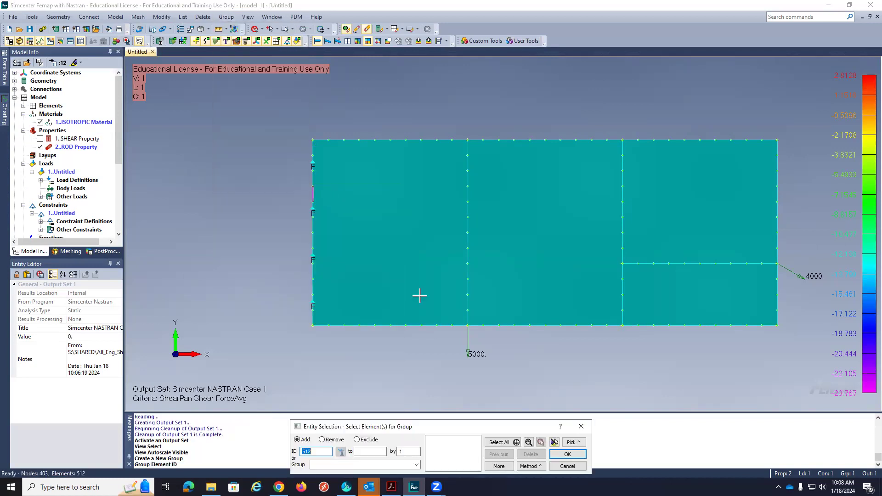
{"action": "left_click", "coordinate": [533, 466]}
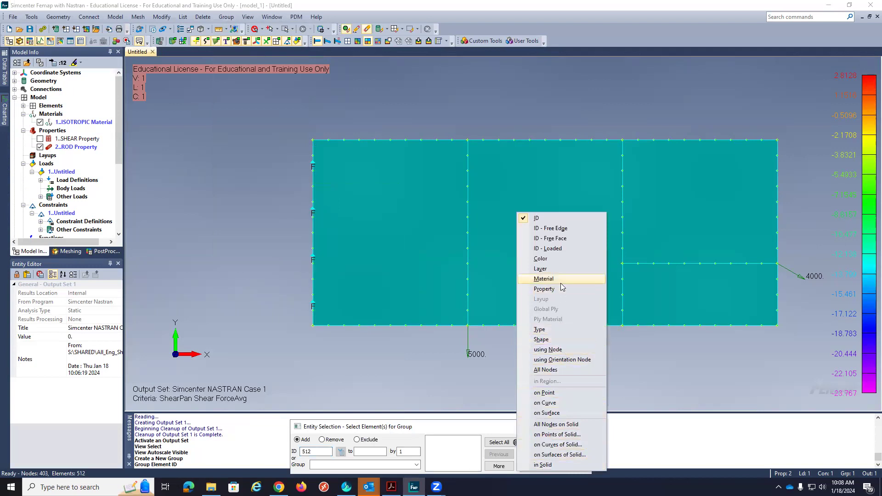
{"action": "left_click", "coordinate": [553, 404]}
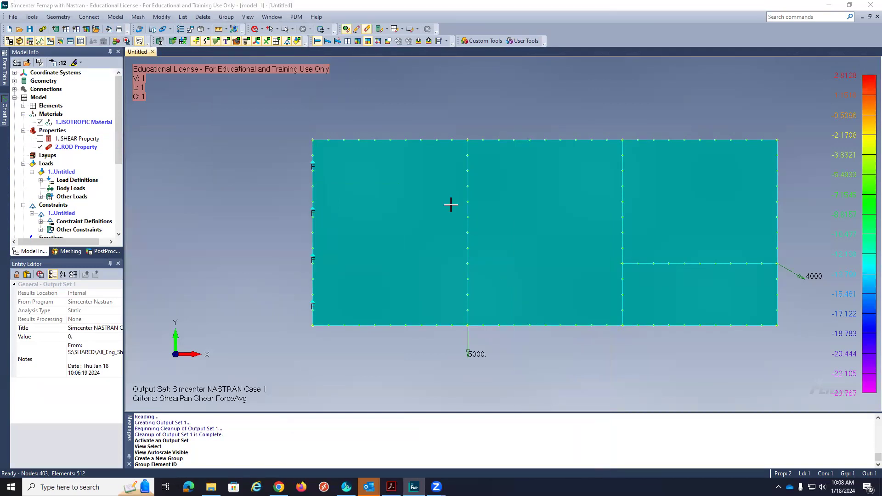
{"action": "left_click", "coordinate": [418, 136]}
{"action": "left_click", "coordinate": [506, 136]}
{"action": "left_click", "coordinate": [655, 327]}
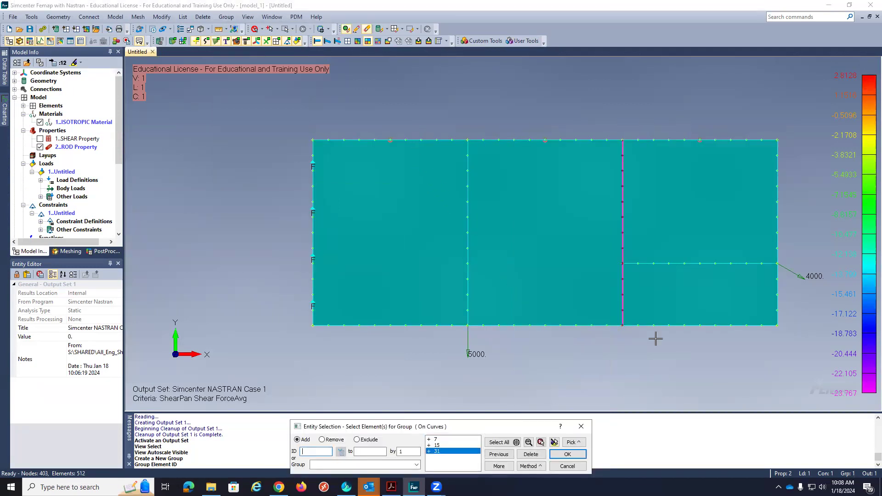
{"action": "left_click", "coordinate": [567, 454]}
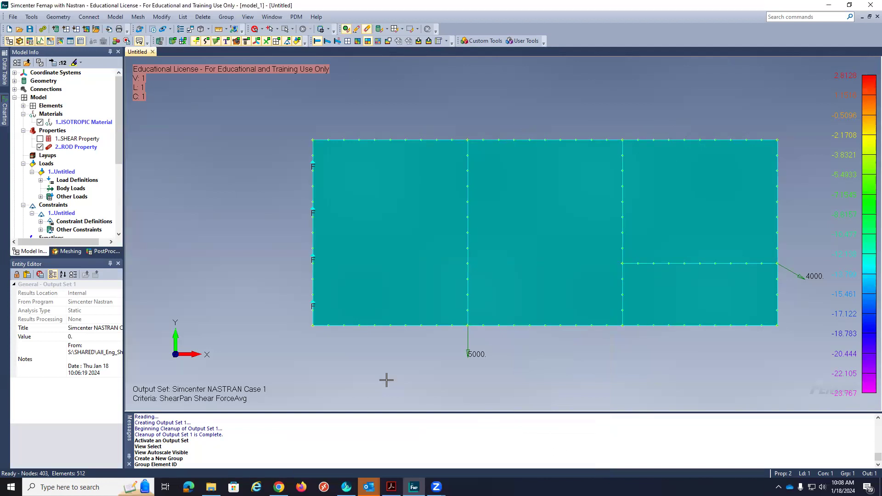
Expand the groups in the model tree and activate the Top Flange group.
{"action": "left_click_drag", "start_coordinate": [120, 152], "coordinate": [120, 214]}
{"action": "left_click", "coordinate": [15, 214]}
{"action": "double_click", "coordinate": [53, 222]}
{"action": "right_click", "coordinate": [63, 222]}
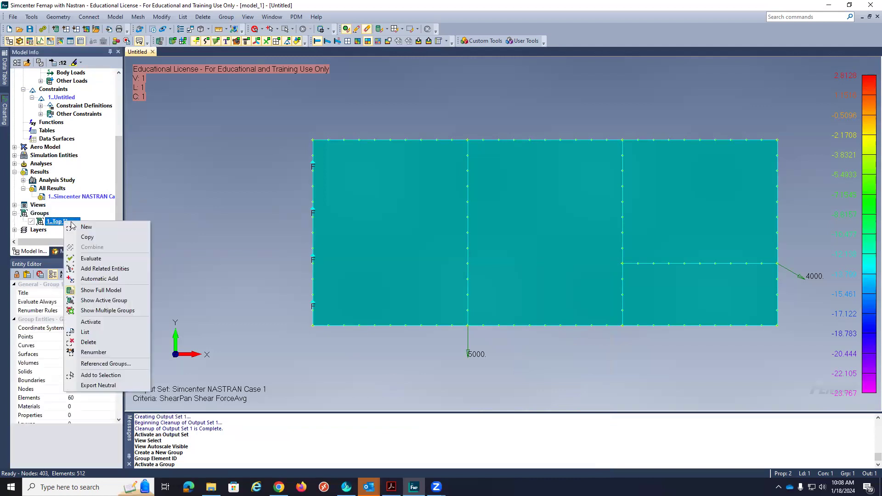
{"action": "left_click", "coordinate": [281, 218]}
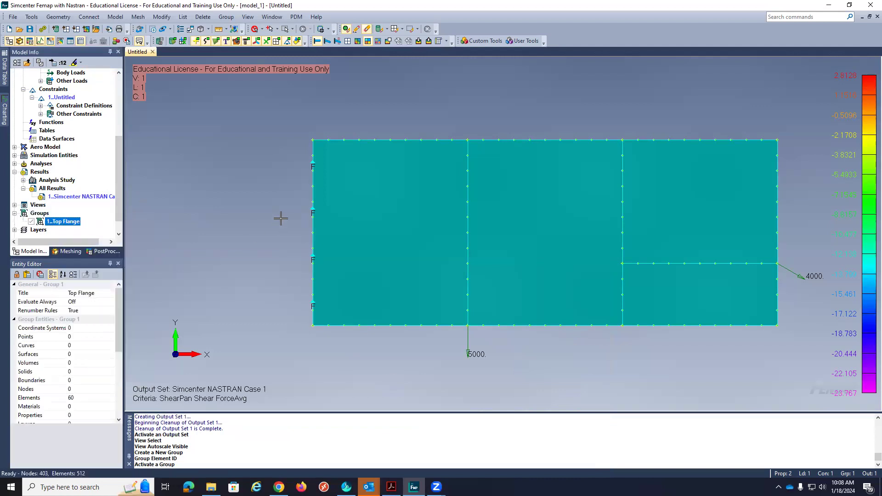
Create a second group titled Lower Flange.
{"action": "right_click", "coordinate": [40, 214]}
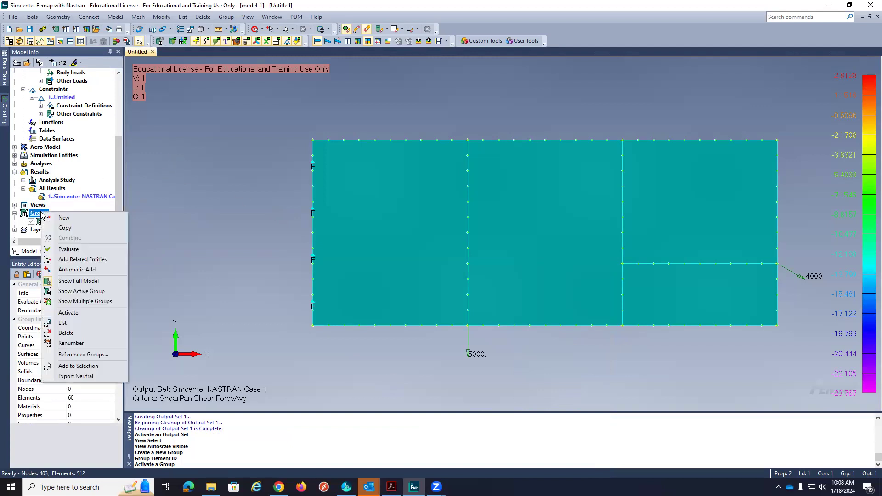
{"action": "left_click", "coordinate": [64, 218]}
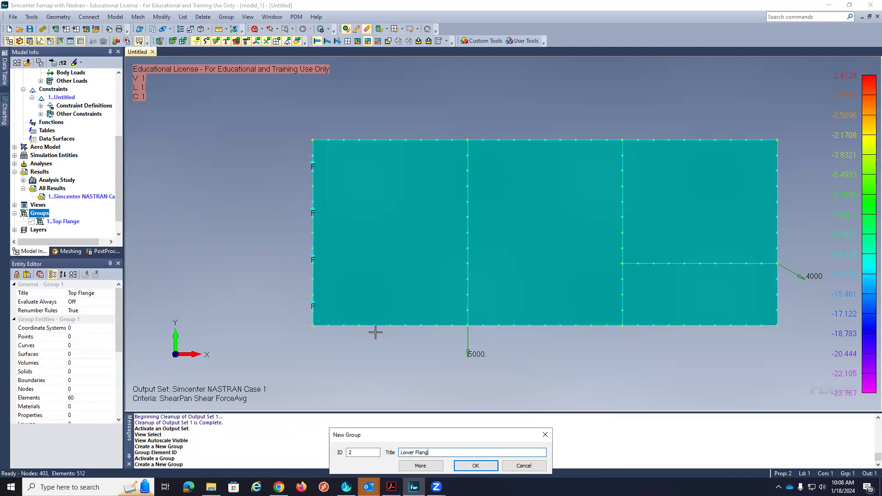
{"action": "type", "text": "Lower Flange"}
{"action": "key", "text": "Return"}
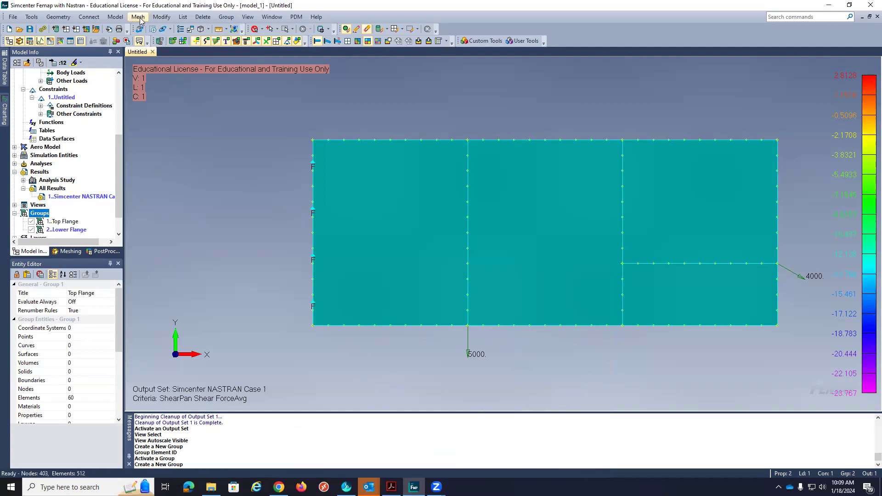
Add the elements on the three curves along the structure's lower edge to the Lower Flange group, using the on Curve selection method.
{"action": "left_click", "coordinate": [226, 17]}
{"action": "mouse_move", "coordinate": [244, 188]}
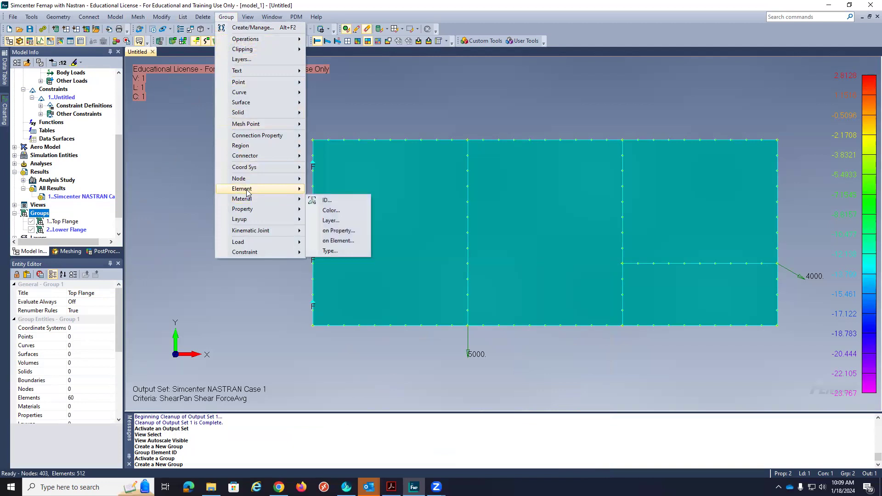
{"action": "left_click", "coordinate": [330, 190]}
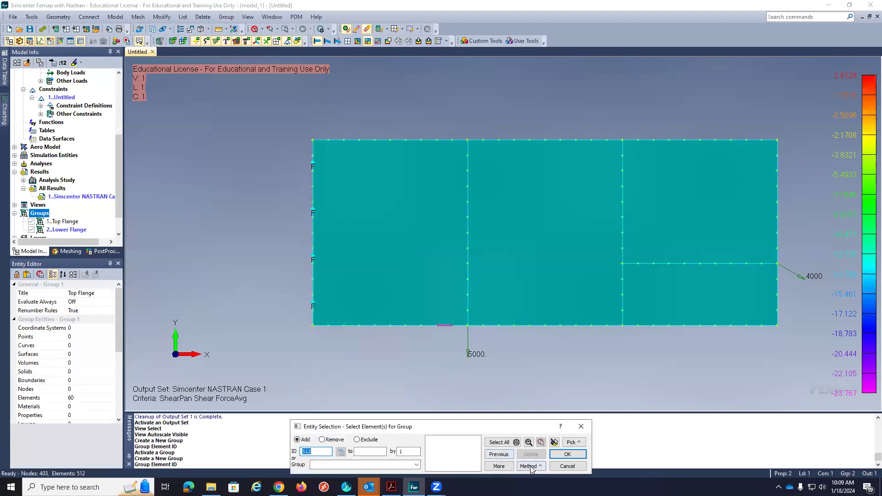
{"action": "left_click", "coordinate": [531, 466]}
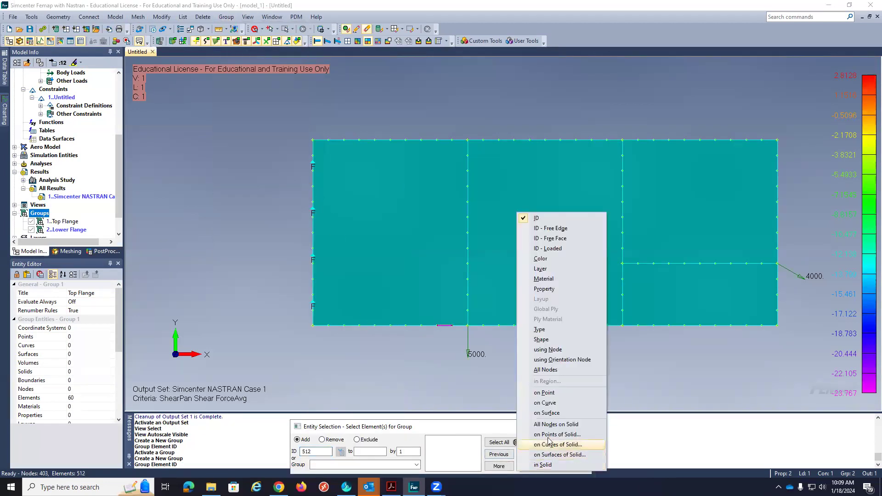
{"action": "left_click", "coordinate": [547, 404]}
{"action": "left_click", "coordinate": [429, 340]}
{"action": "left_click", "coordinate": [545, 330]}
{"action": "left_click", "coordinate": [671, 337]}
{"action": "left_click", "coordinate": [567, 455]}
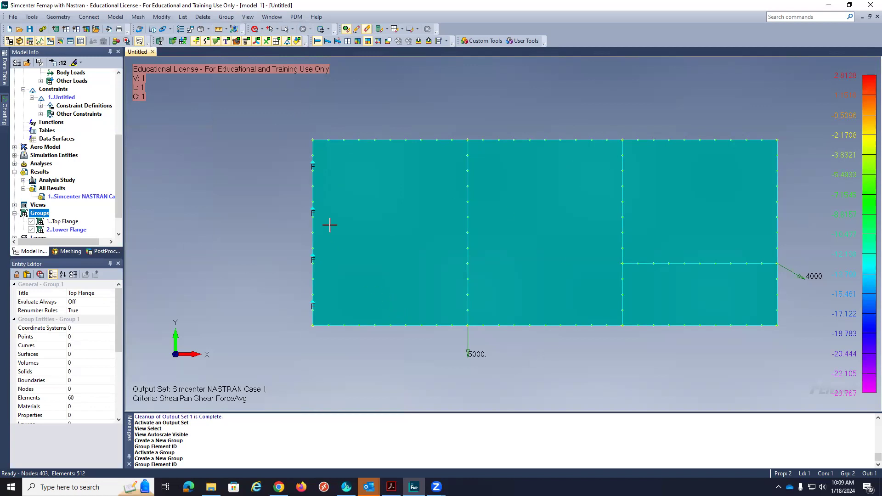
Display the Rod Axial Force output as a beam diagram on the model.
{"action": "key", "text": "F5"}
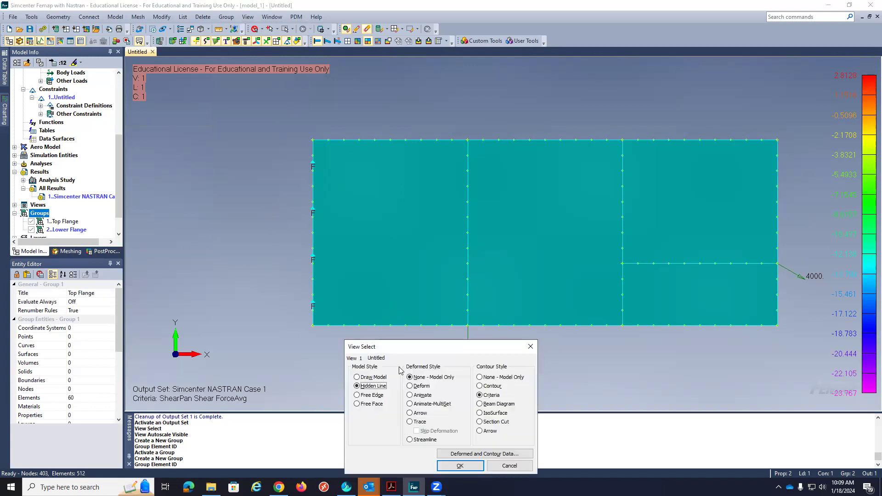
{"action": "left_click", "coordinate": [487, 456]}
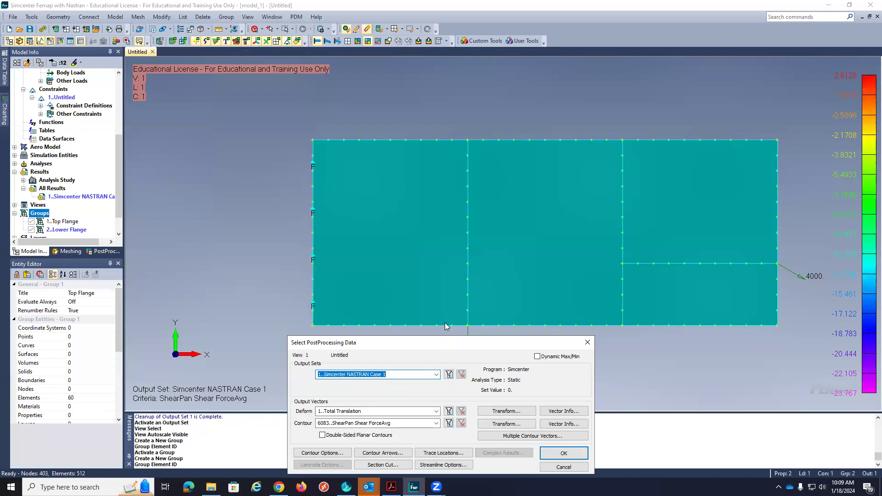
{"action": "left_click_drag", "start_coordinate": [445, 343], "coordinate": [422, 166]}
{"action": "left_click", "coordinate": [414, 246]}
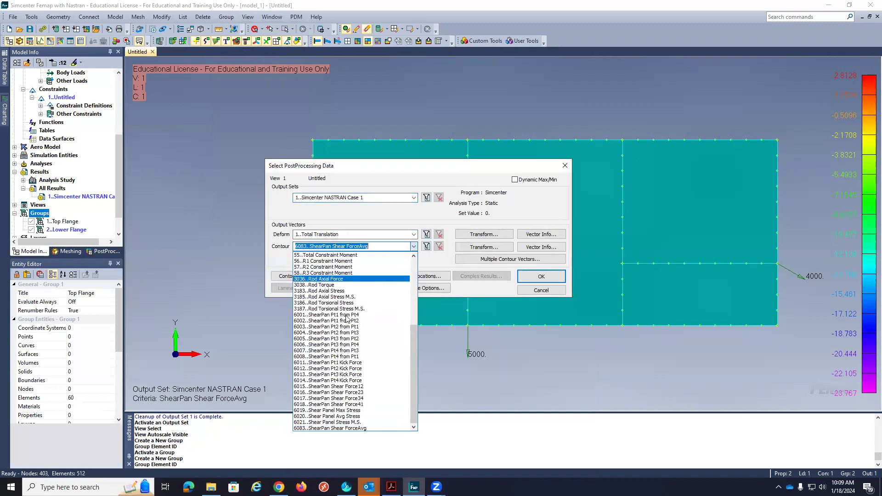
{"action": "left_click", "coordinate": [408, 356]}
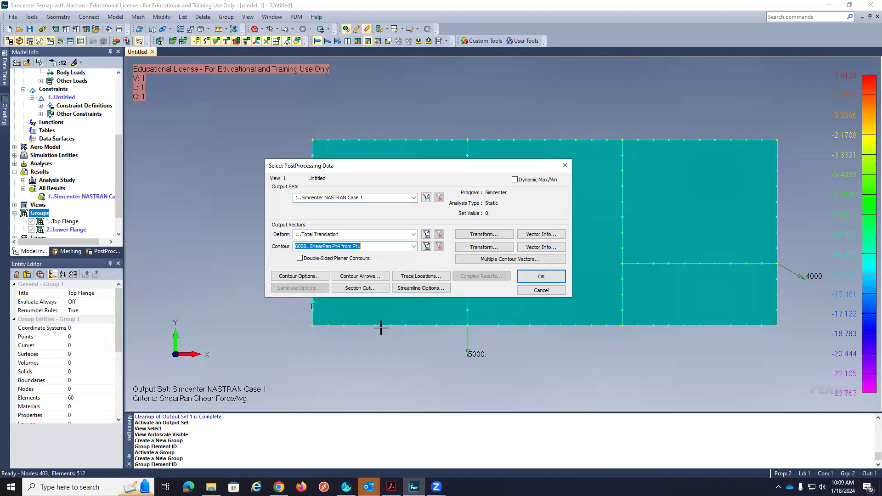
{"action": "left_click", "coordinate": [414, 247]}
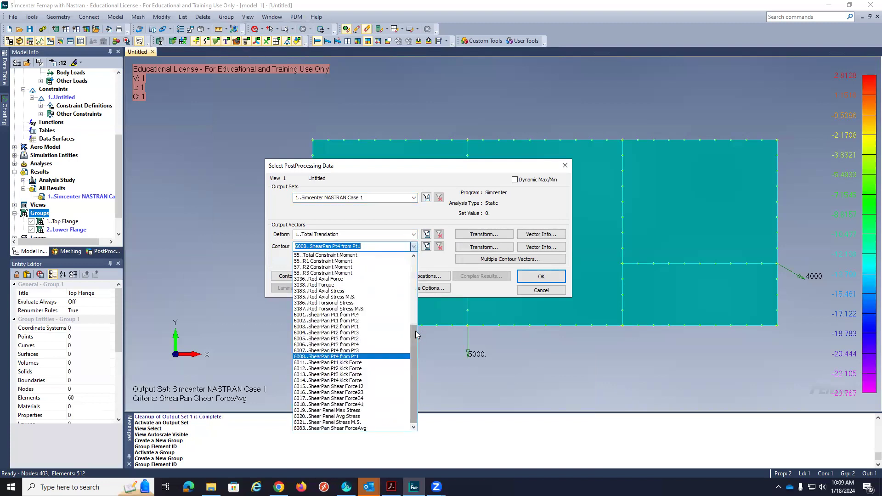
{"action": "left_click", "coordinate": [370, 279]}
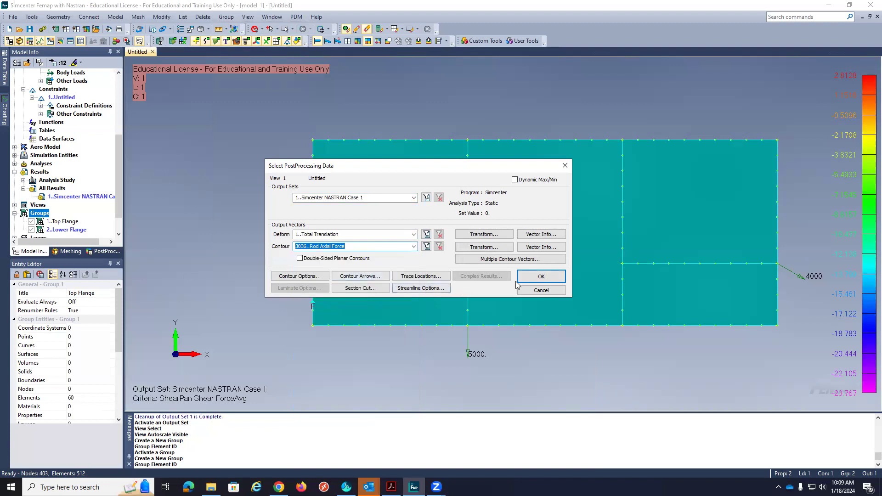
{"action": "left_click", "coordinate": [536, 278]}
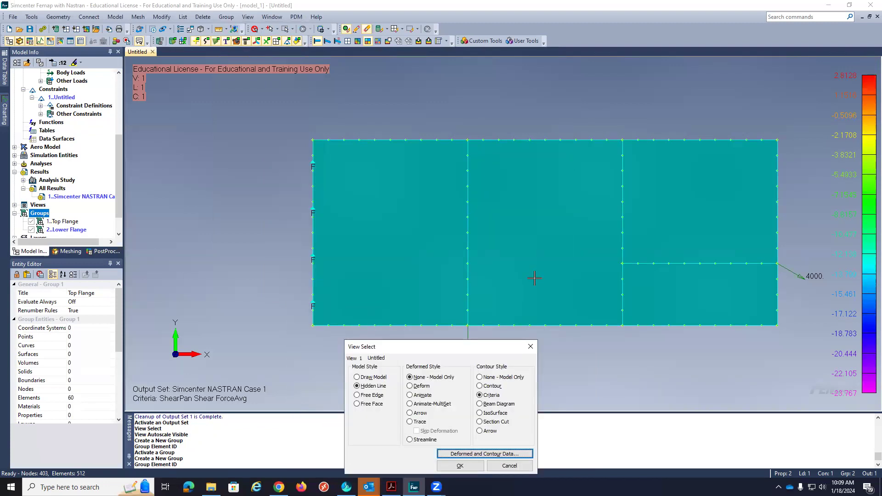
{"action": "left_click", "coordinate": [480, 405]}
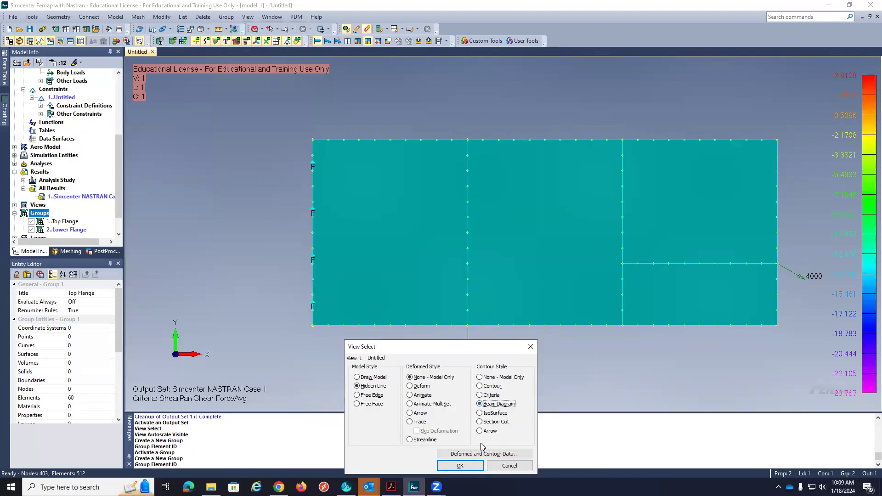
{"action": "left_click", "coordinate": [460, 466]}
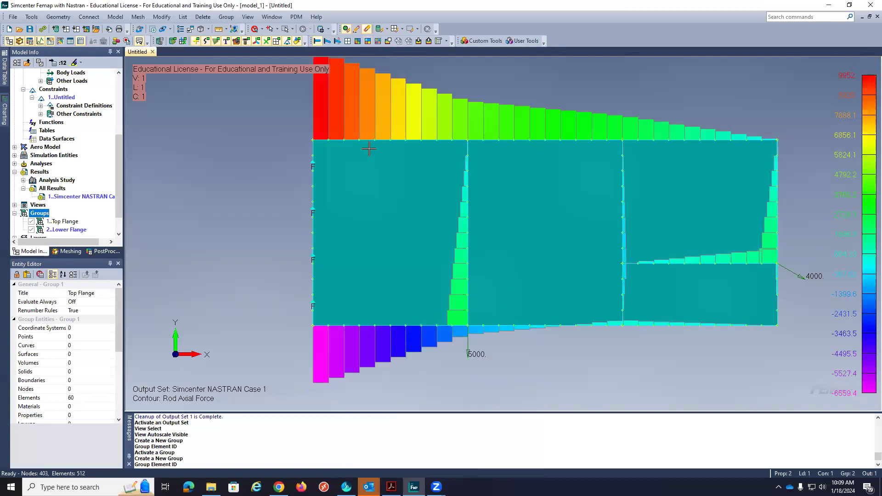
{"action": "scroll", "coordinate": [374, 169], "scroll_direction": "down", "scroll_amount": 1}
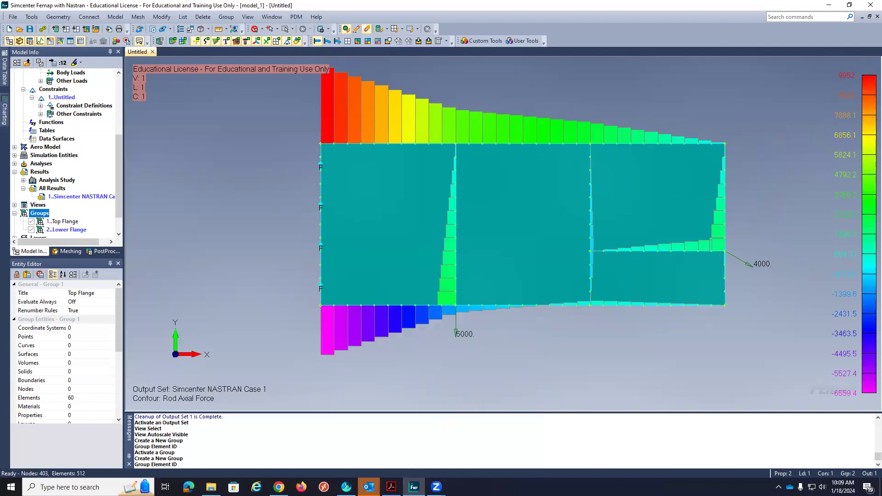
Switch to Lecture_1.pdf in Acrobat, examine the Flange ABCD force calculation and diagram on page 4, and return to Femap.
{"action": "left_click", "coordinate": [392, 487]}
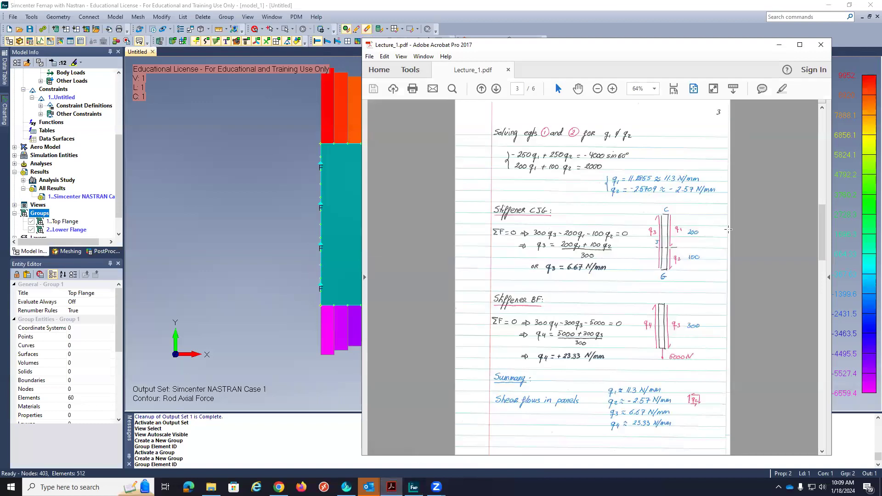
{"action": "scroll", "coordinate": [548, 285], "scroll_direction": "down", "scroll_amount": 5}
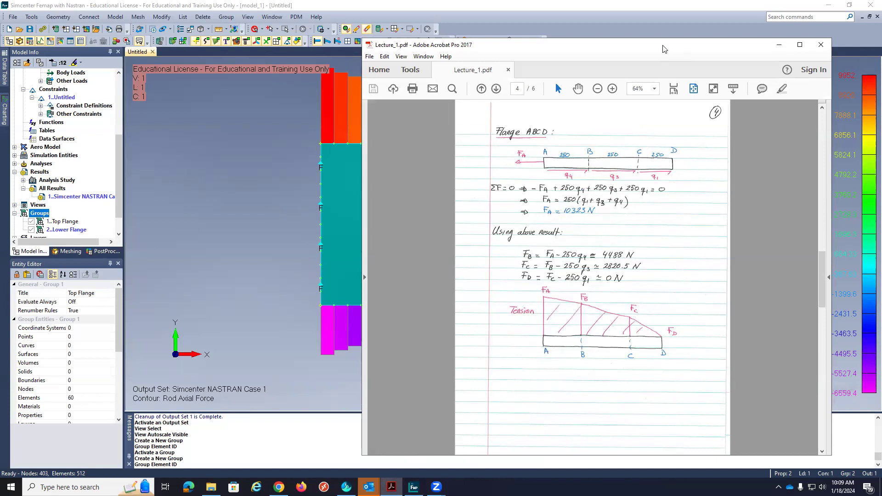
{"action": "left_click", "coordinate": [779, 45]}
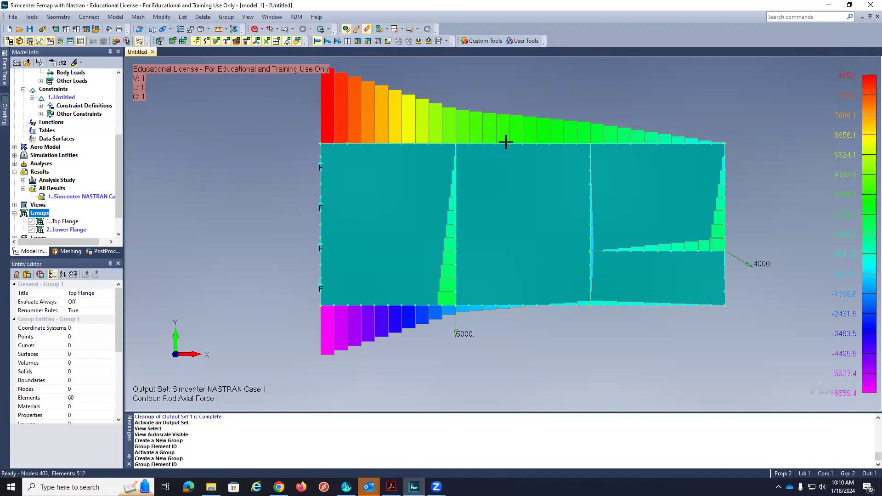
Hide all four ruled surfaces so only the rod force diagrams are drawn.
{"action": "left_click_drag", "start_coordinate": [118, 148], "coordinate": [114, 83]}
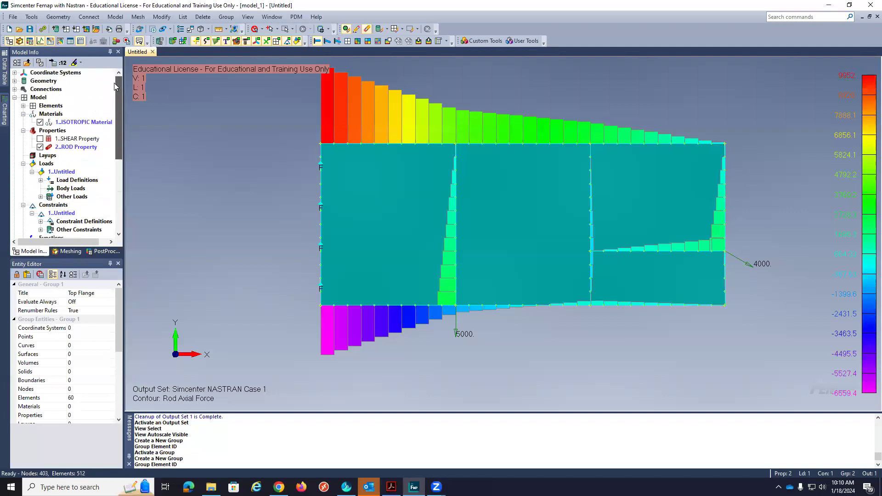
{"action": "left_click", "coordinate": [14, 81]}
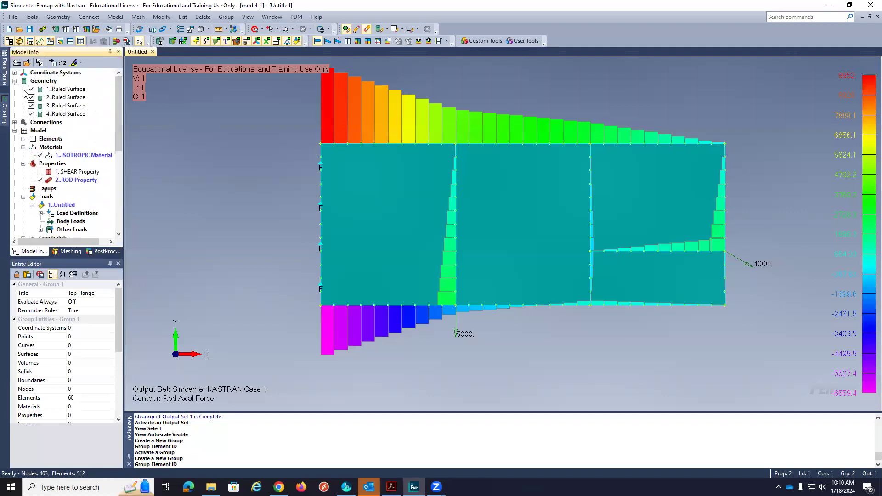
{"action": "left_click", "coordinate": [32, 89]}
{"action": "left_click", "coordinate": [31, 97]}
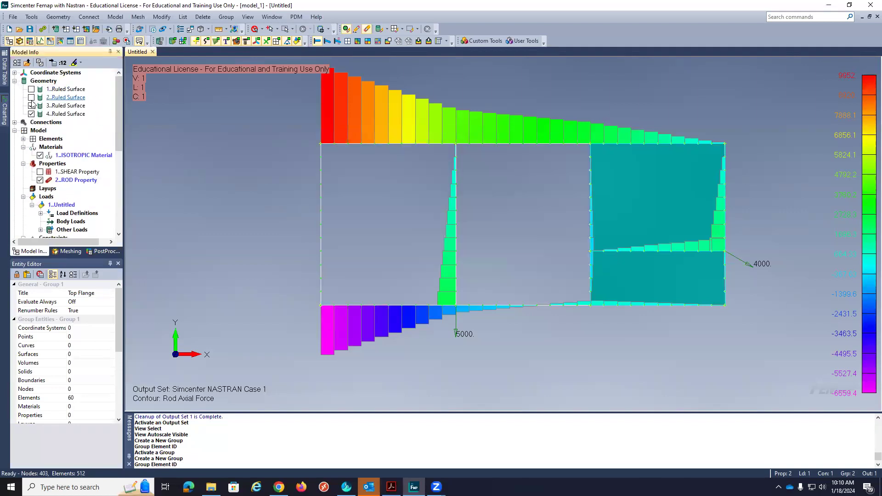
{"action": "left_click", "coordinate": [31, 106]}
{"action": "left_click", "coordinate": [31, 114]}
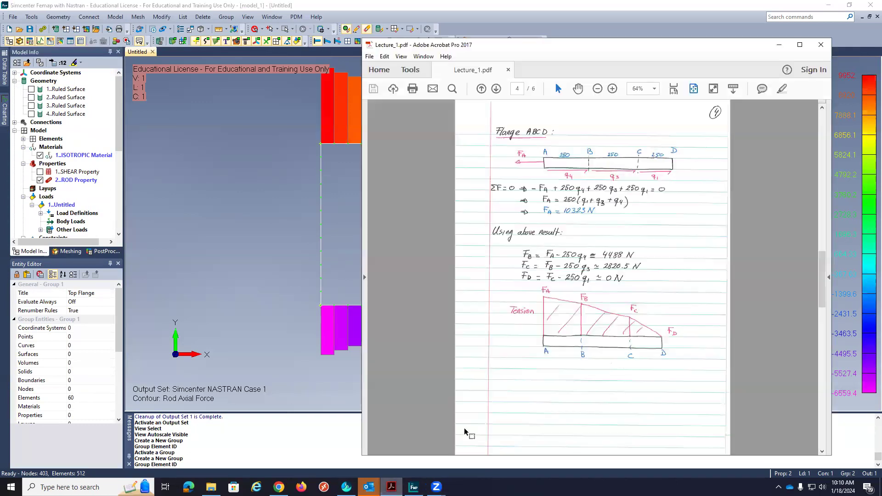
Switch to Lecture_1.pdf, examine the Flange EFGH force calculation and diagram on page 5, and return to Femap.
{"action": "left_click", "coordinate": [392, 487]}
{"action": "scroll", "coordinate": [542, 366], "scroll_direction": "down", "scroll_amount": 3}
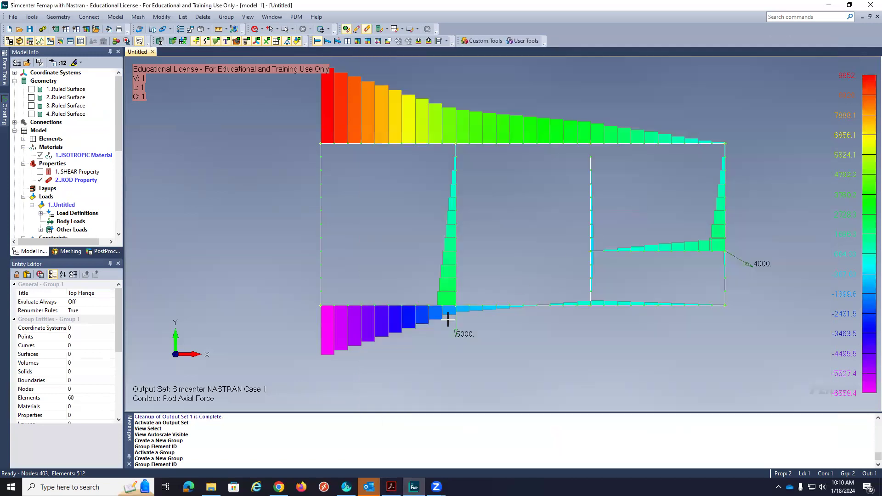
{"action": "left_click", "coordinate": [779, 45]}
Activate the Top Flange group and display only its axial force diagram.
{"action": "left_click_drag", "start_coordinate": [120, 141], "coordinate": [116, 235]}
{"action": "double_click", "coordinate": [63, 198]}
{"action": "right_click", "coordinate": [60, 198]}
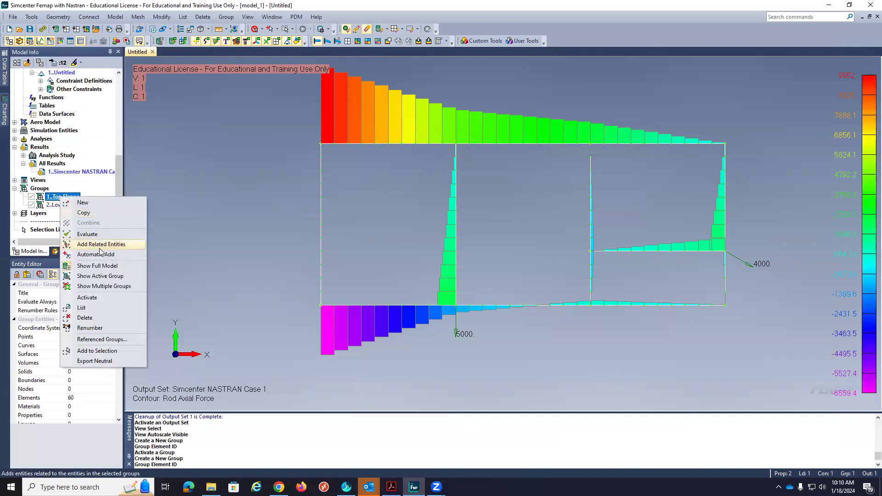
{"action": "left_click", "coordinate": [99, 277]}
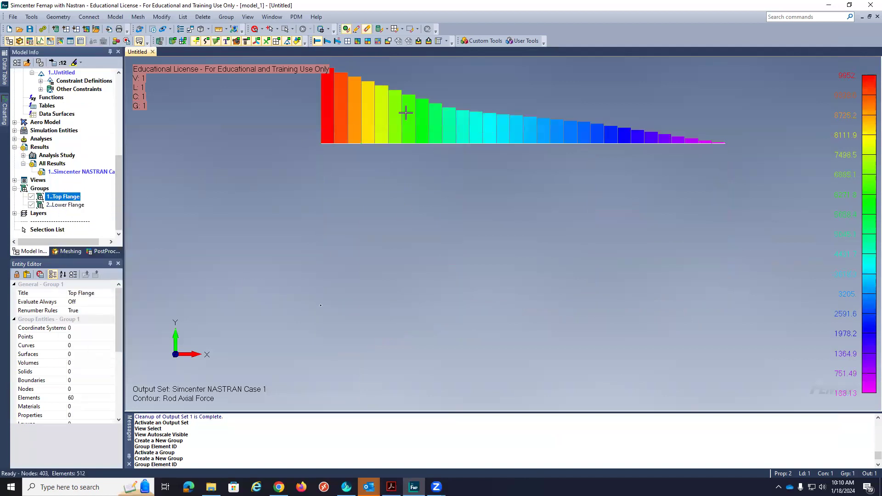
Activate the Lower Flange group to view its axial force diagram alone, and return to the full model display.
{"action": "double_click", "coordinate": [55, 205]}
{"action": "right_click", "coordinate": [54, 206]}
{"action": "left_click", "coordinate": [171, 203]}
{"action": "right_click", "coordinate": [44, 189]}
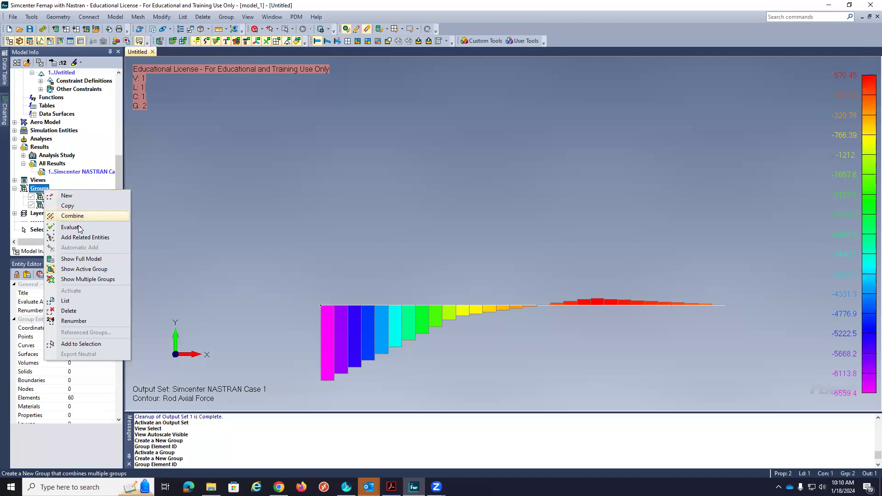
{"action": "left_click", "coordinate": [75, 258]}
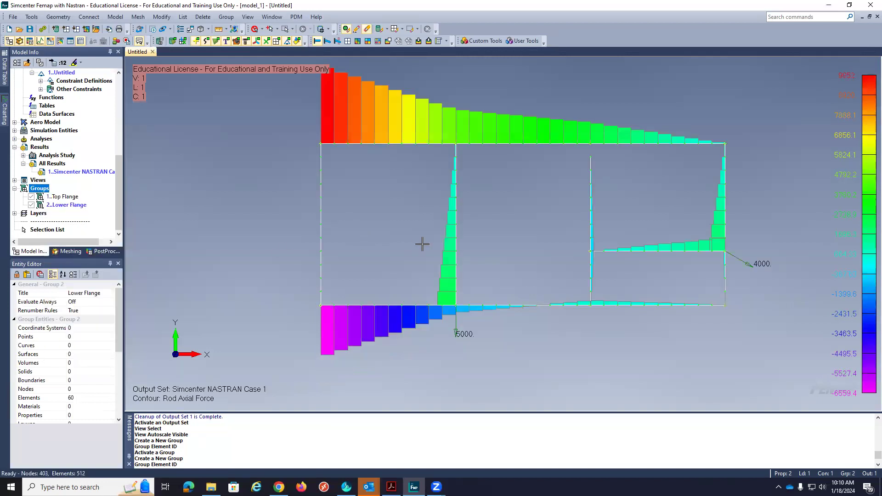
Turn the visibility of all four ruled surfaces back on.
{"action": "scroll", "coordinate": [117, 173], "scroll_direction": "up", "scroll_amount": 3}
{"action": "scroll", "coordinate": [117, 122], "scroll_direction": "up", "scroll_amount": 4}
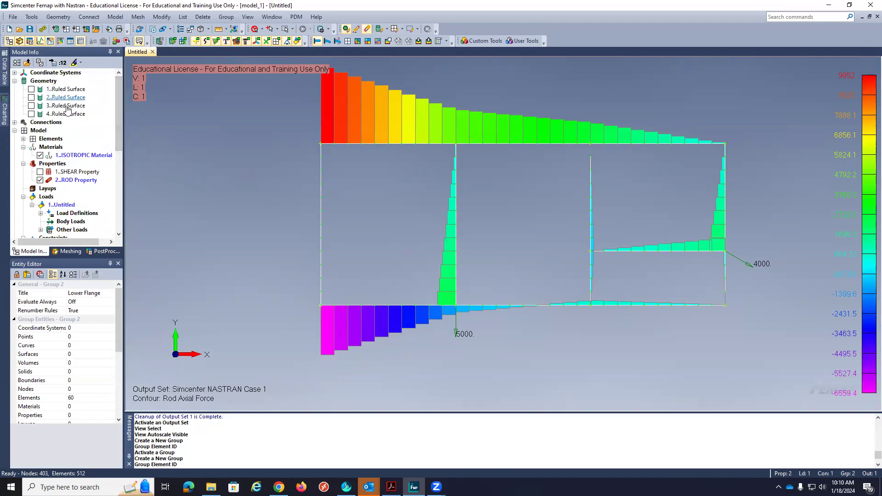
{"action": "left_click", "coordinate": [32, 89]}
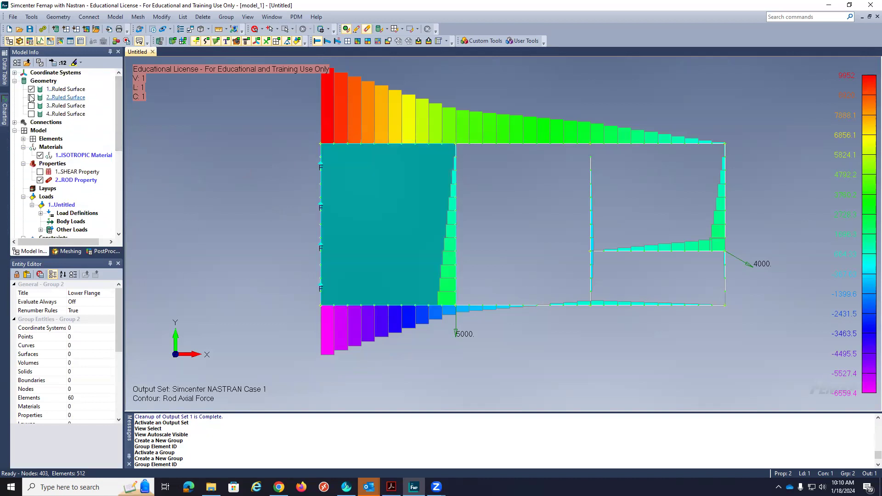
{"action": "left_click", "coordinate": [31, 98]}
{"action": "left_click", "coordinate": [31, 106]}
{"action": "left_click", "coordinate": [32, 114]}
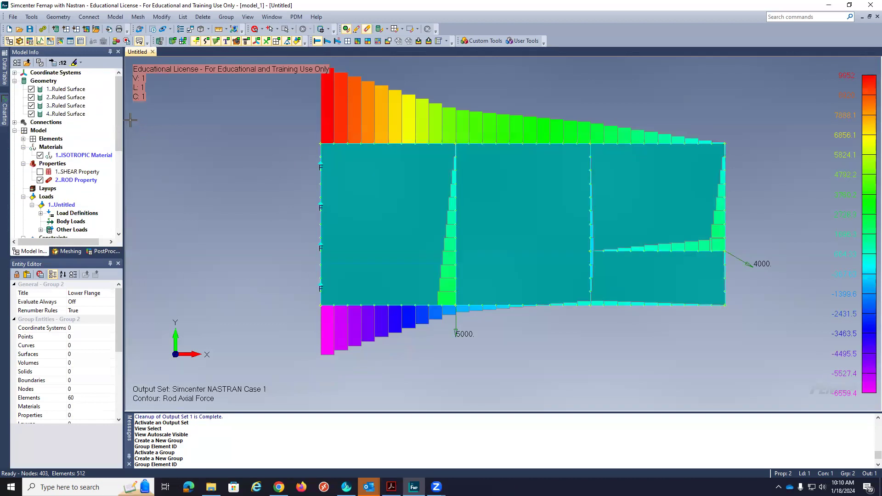
Switch to Lecture_1.pdf, check the stiffener labels in the Example 1 sketch on page 2, and return to Femap.
{"action": "left_click_drag", "start_coordinate": [117, 118], "coordinate": [144, 197]}
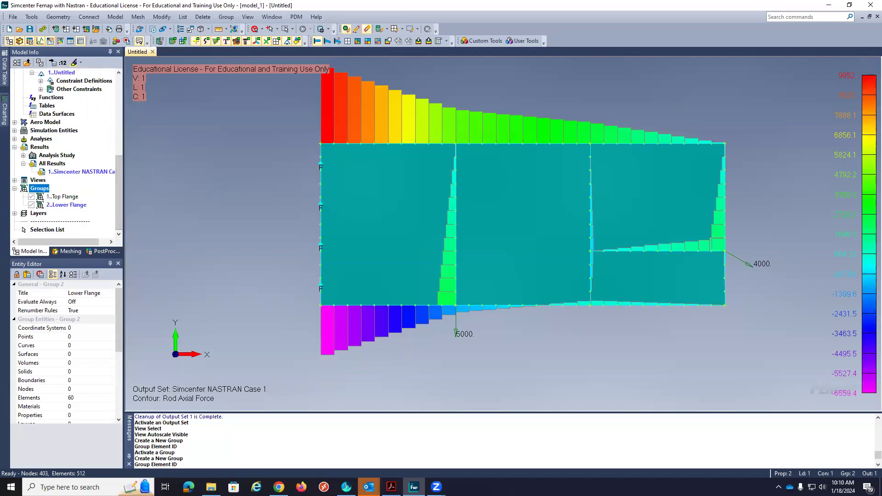
{"action": "key", "text": "alt+Tab"}
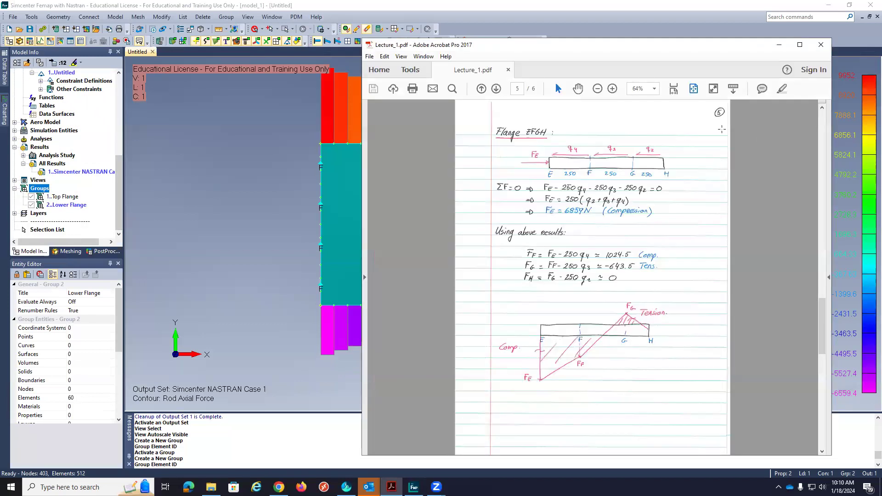
{"action": "scroll", "coordinate": [679, 144], "scroll_direction": "up", "scroll_amount": 6}
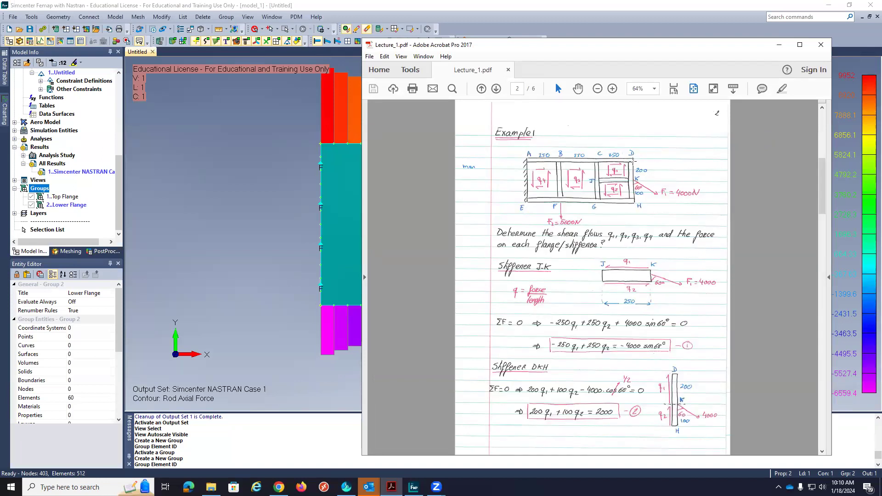
{"action": "left_click", "coordinate": [779, 44]}
Create a third group titled DKH.
{"action": "right_click", "coordinate": [38, 190]}
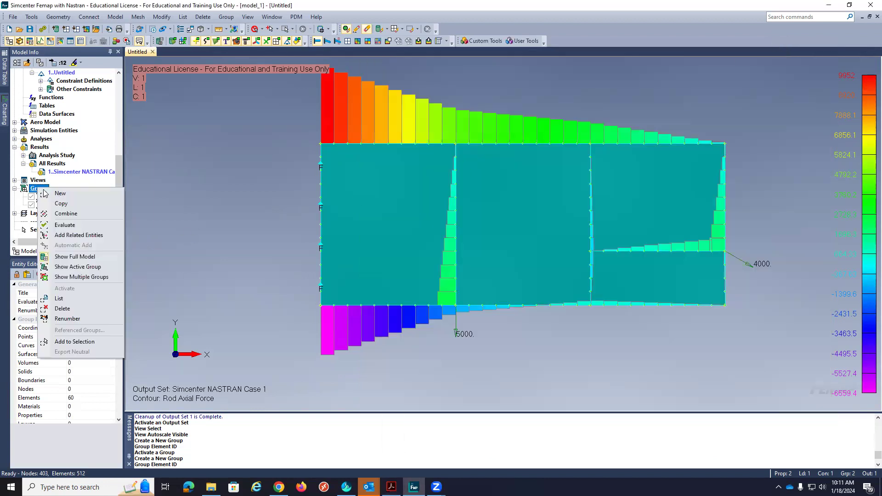
{"action": "left_click", "coordinate": [54, 194]}
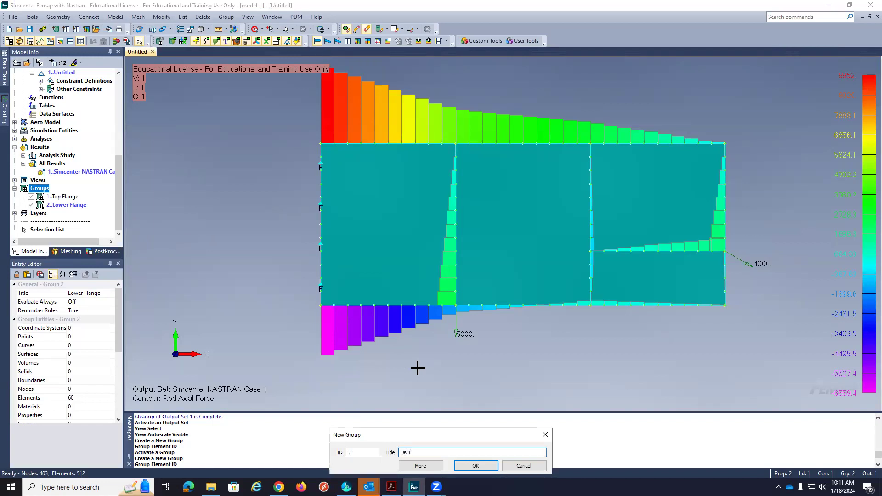
{"action": "left_click", "coordinate": [476, 465]}
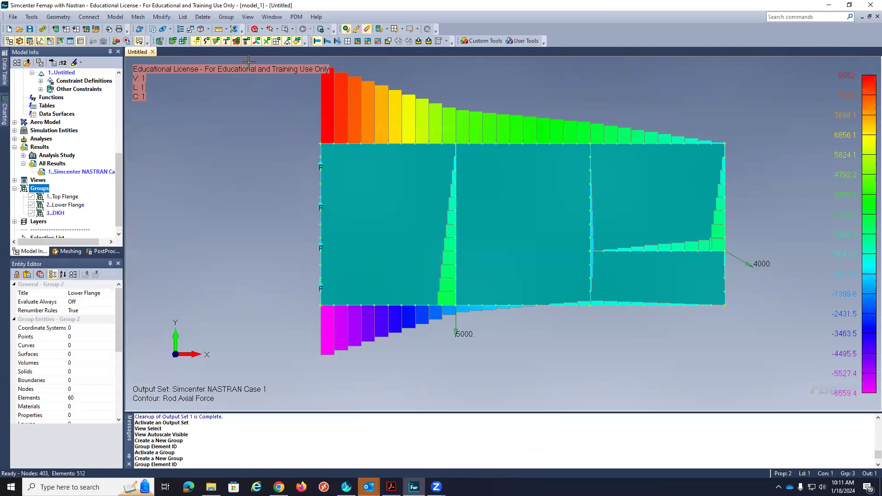
Add the elements on the two curves along the structure's right edge to the DKH group, using the on Curve selection method.
{"action": "left_click", "coordinate": [226, 17]}
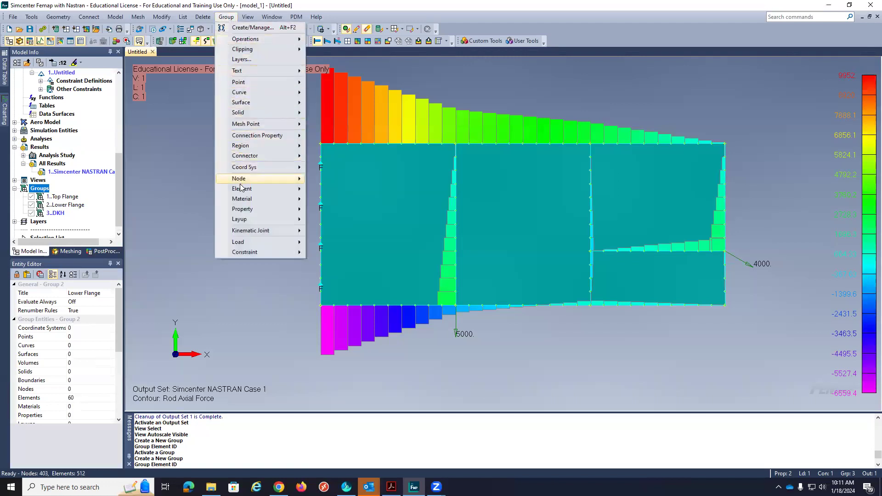
{"action": "mouse_move", "coordinate": [242, 189]}
{"action": "left_click", "coordinate": [317, 188]}
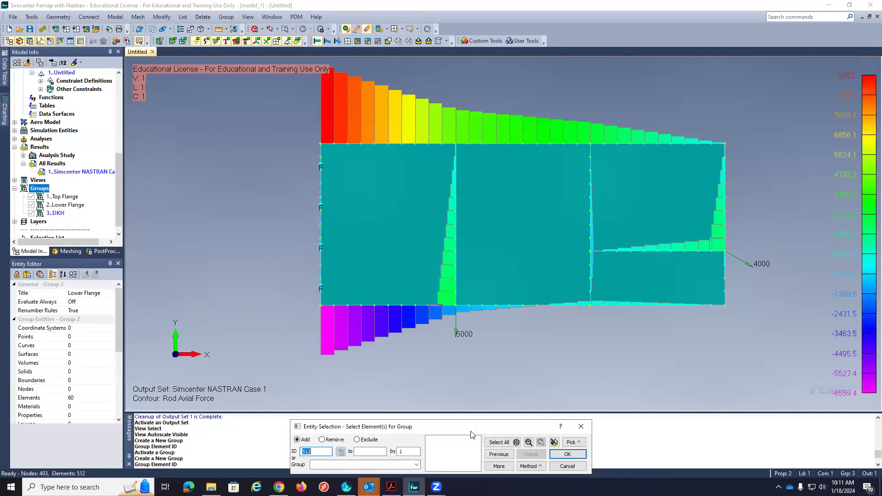
{"action": "left_click", "coordinate": [529, 467]}
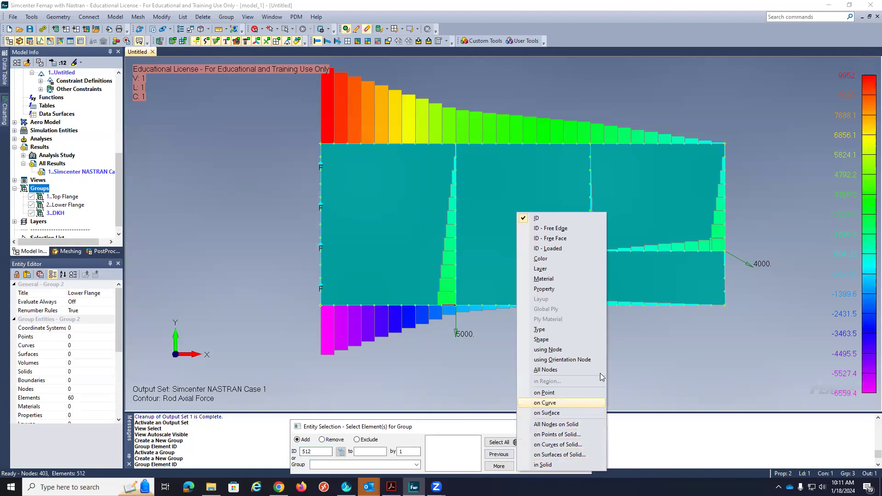
{"action": "left_click", "coordinate": [598, 403]}
{"action": "left_click", "coordinate": [725, 197]}
{"action": "left_click", "coordinate": [725, 278]}
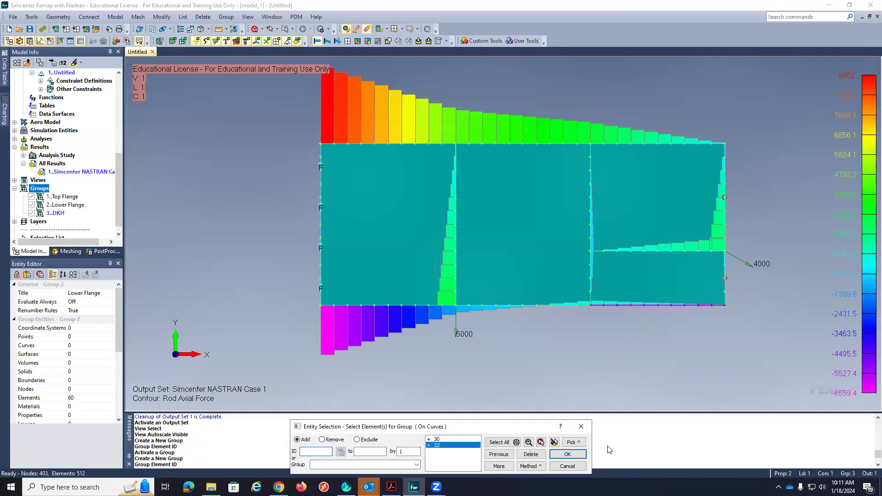
{"action": "left_click", "coordinate": [568, 454]}
Display only the DKH group's axial force diagram and fit it in the view.
{"action": "left_click", "coordinate": [51, 213]}
{"action": "right_click", "coordinate": [59, 213]}
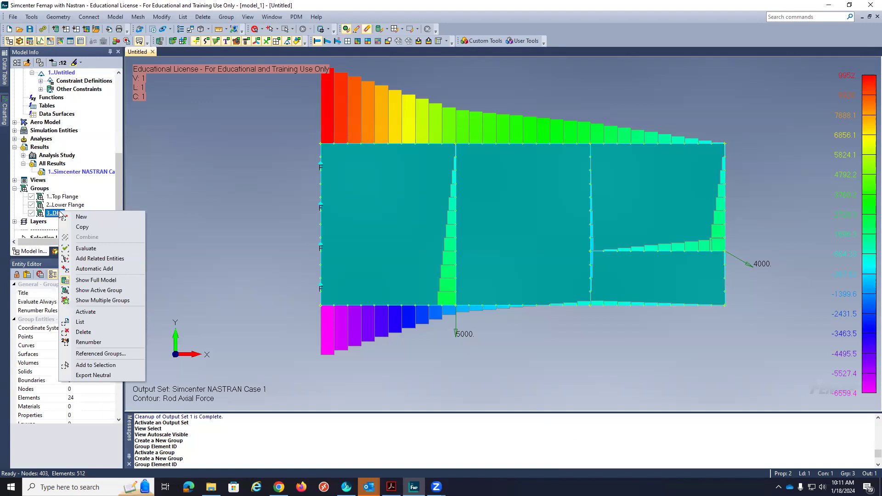
{"action": "left_click", "coordinate": [90, 294]}
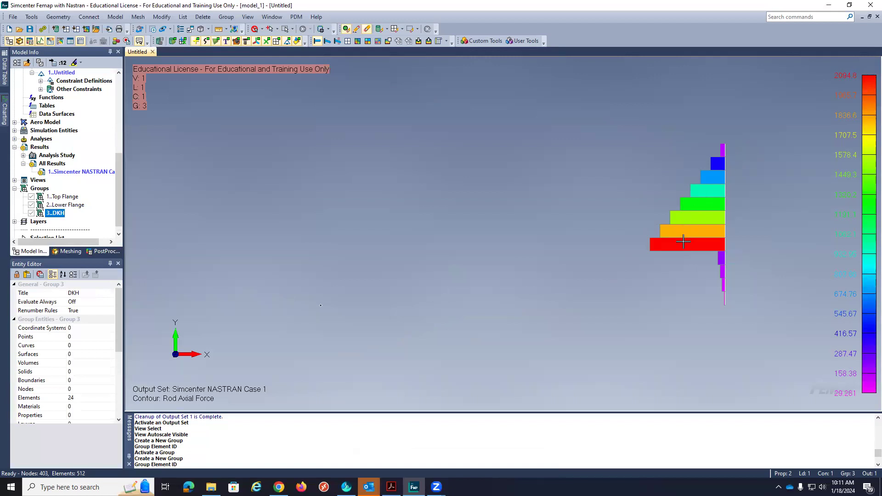
{"action": "key", "text": "ctrl+a"}
{"action": "scroll", "coordinate": [616, 235], "scroll_direction": "down", "scroll_amount": 2}
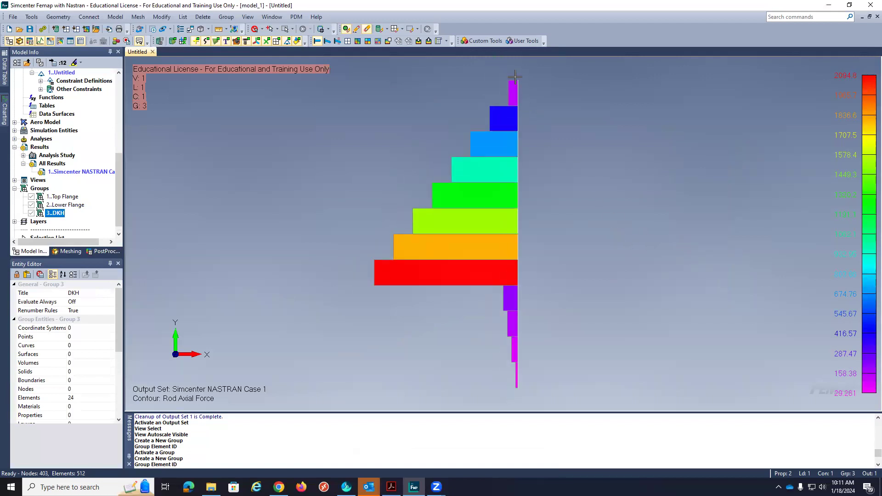